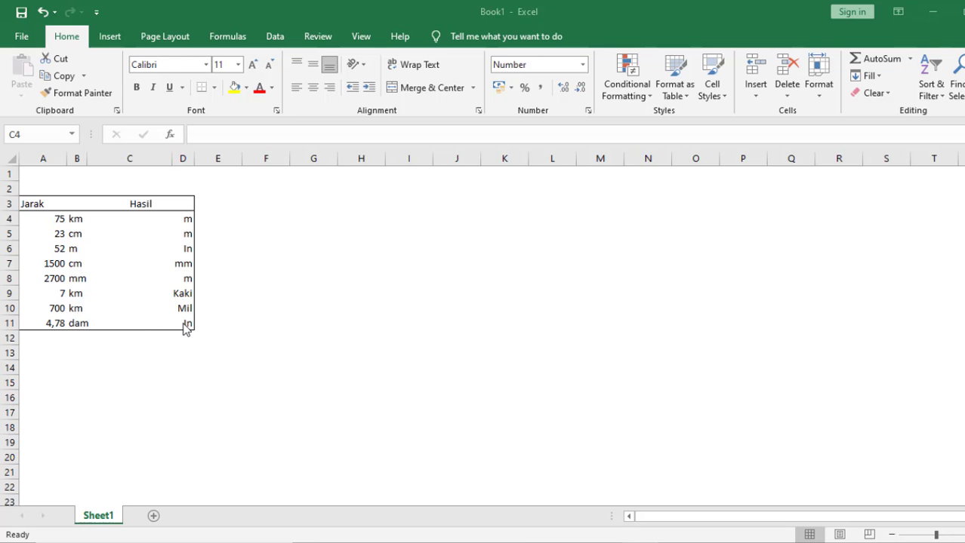
Review row 4: distance 75 in A4, source unit km in B4, empty Hasil C4, target unit m in D4
left_click(44, 219)
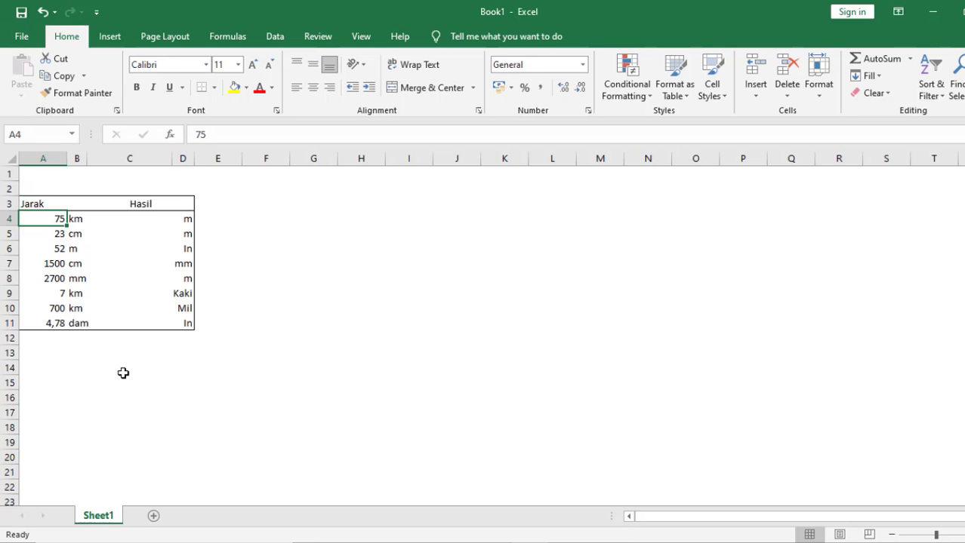
left_click(136, 396)
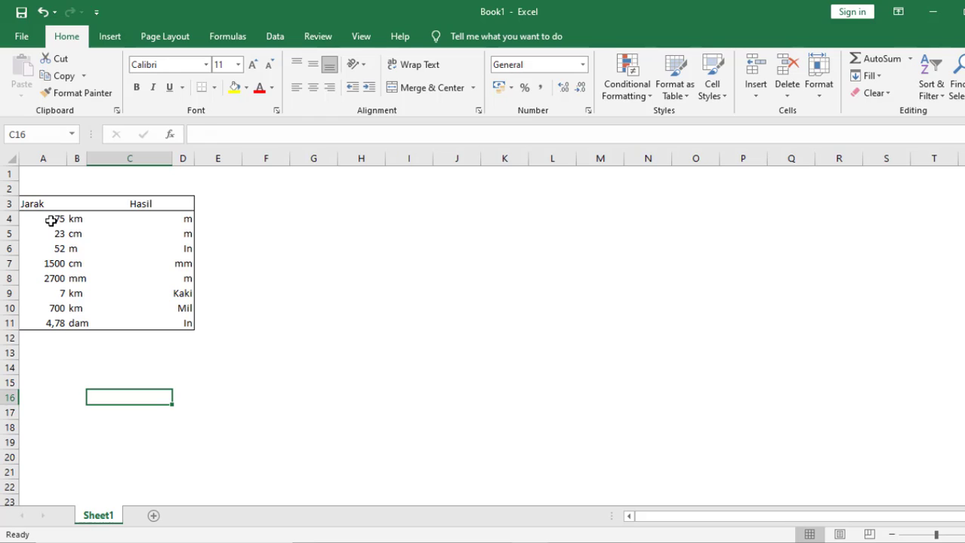
left_click(50, 220)
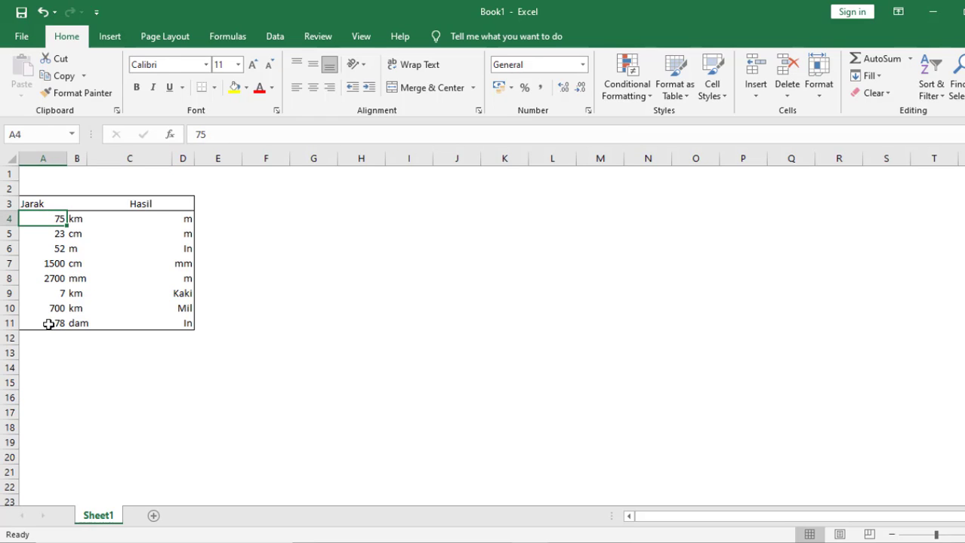
left_click(76, 221)
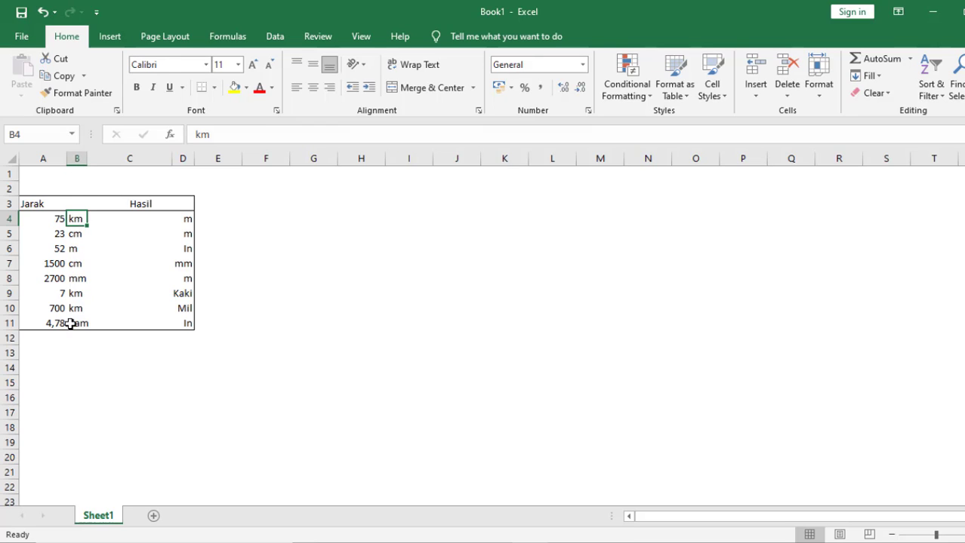
left_click(143, 219)
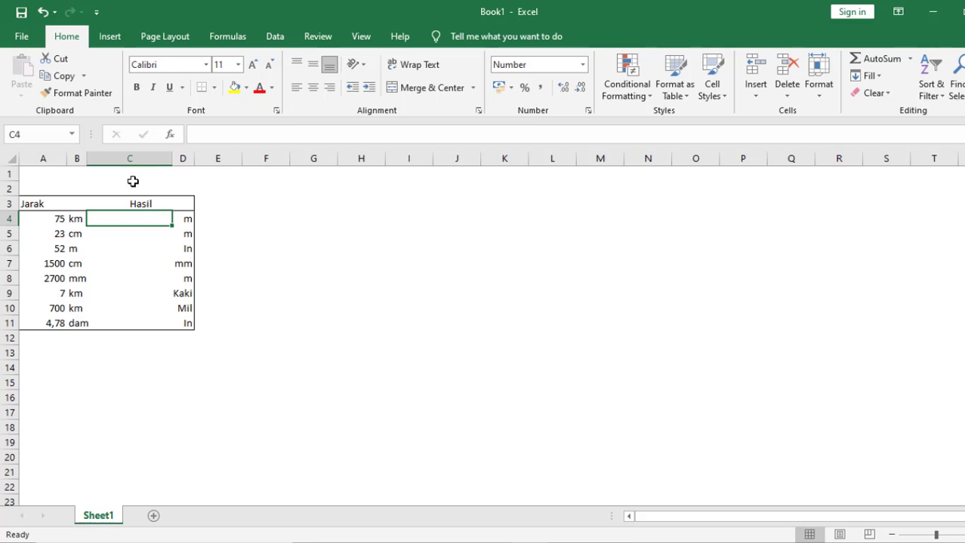
left_click(187, 220)
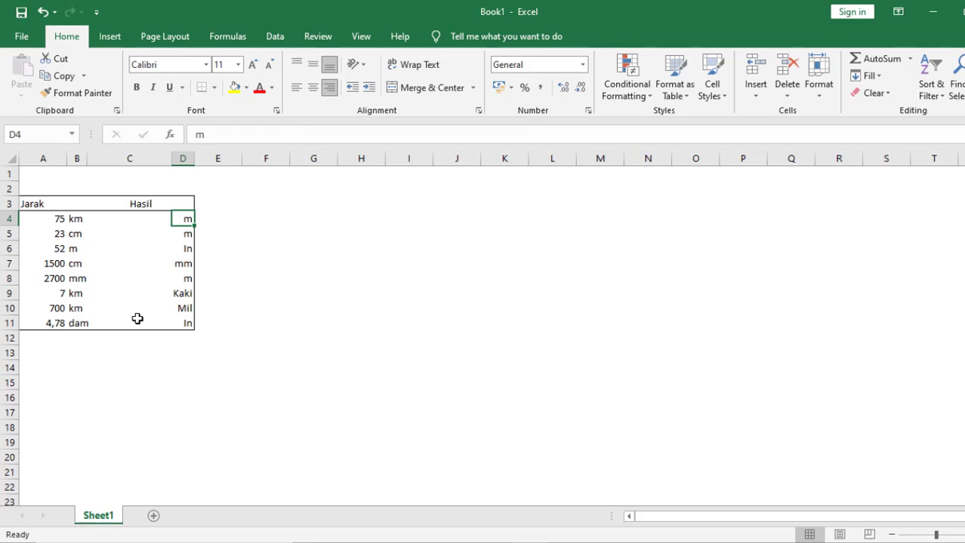
left_click(304, 320)
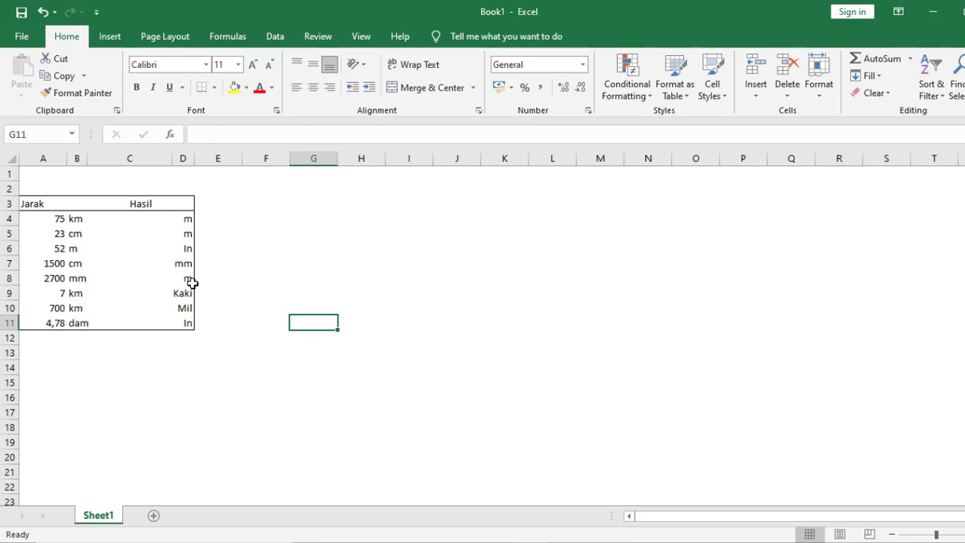
left_click(147, 218)
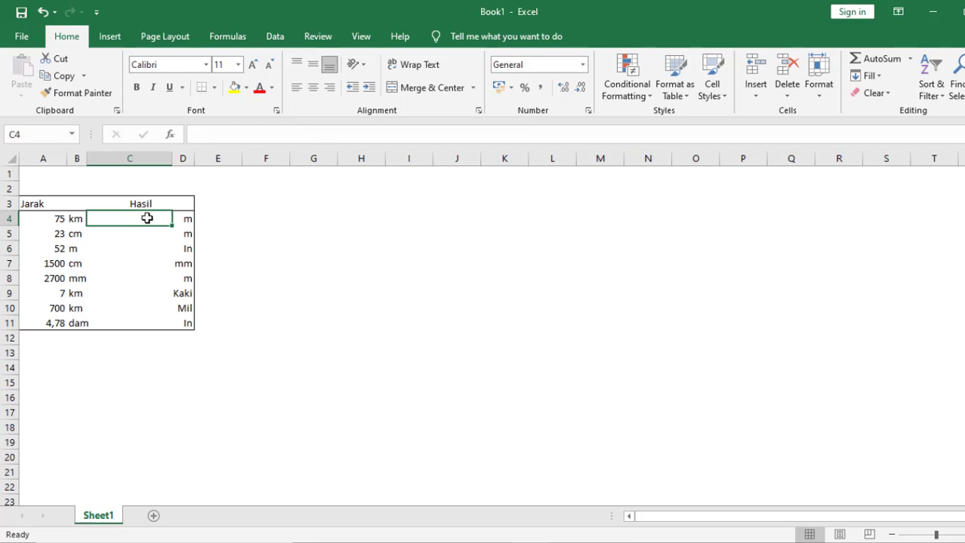
left_click(321, 249)
Enter =CONVERT(A4;"km";"m") in C4 so it shows 75000
left_click(147, 223)
type("=con")
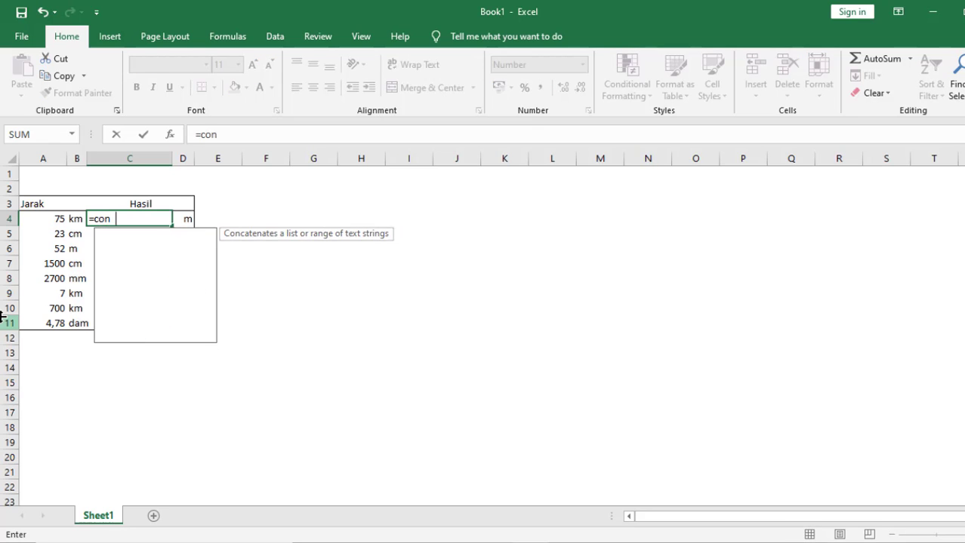
type("ver")
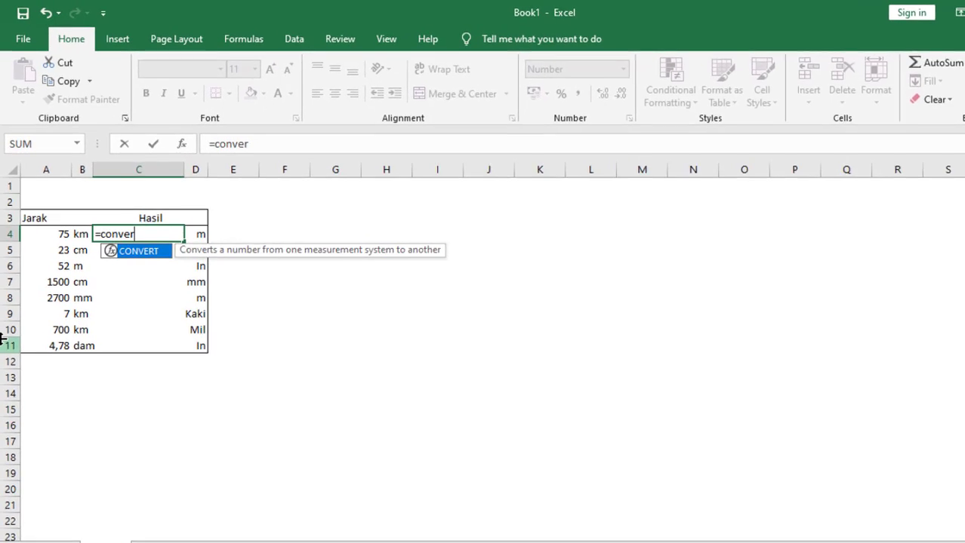
double_click(143, 254)
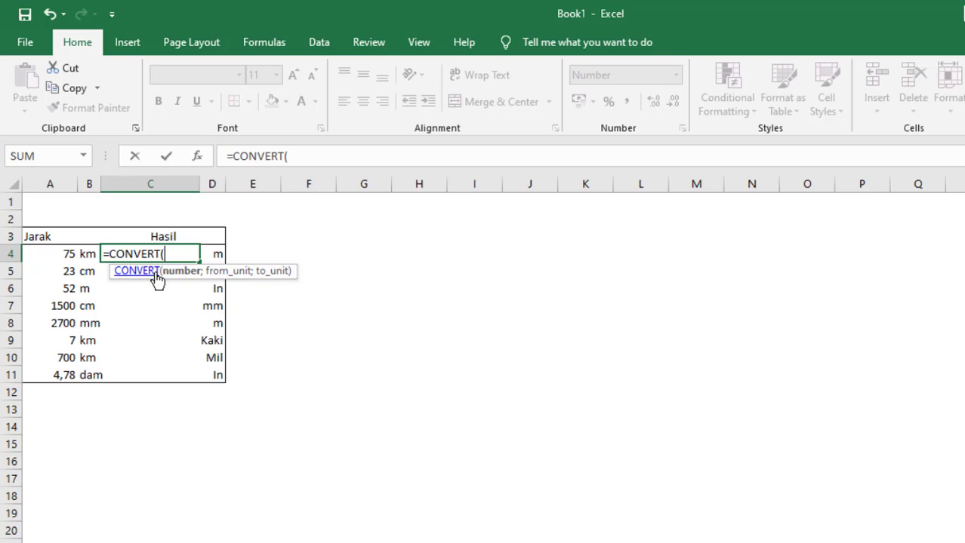
left_click(51, 254)
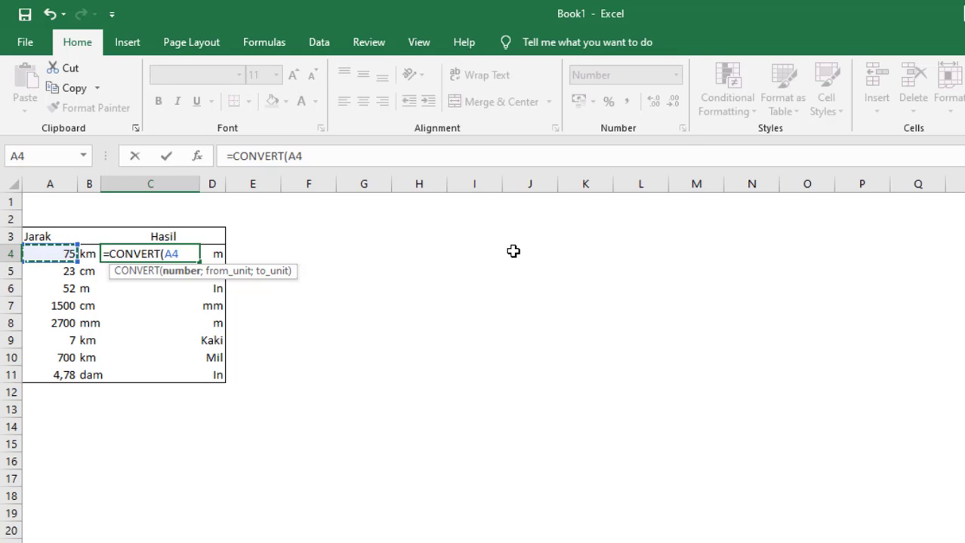
type(";")
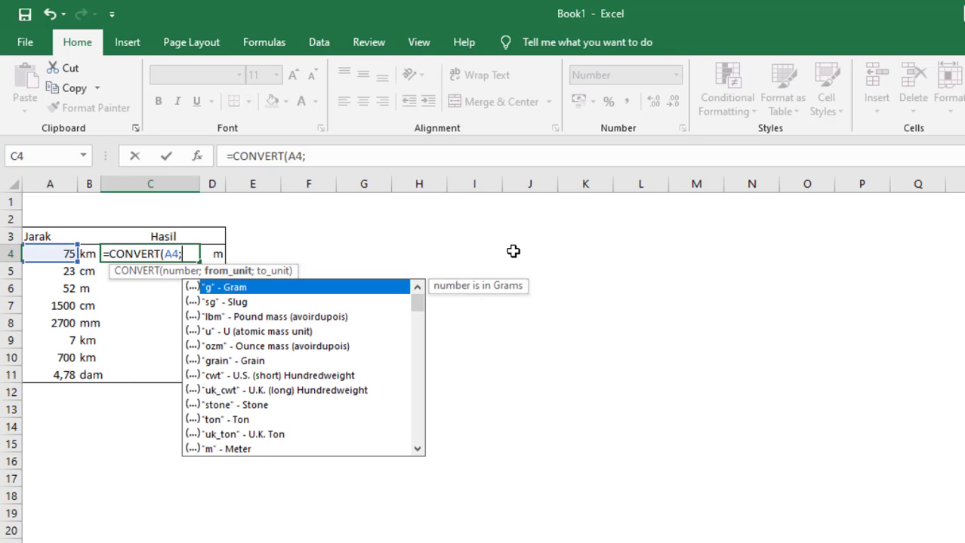
type("\"")
type("km")
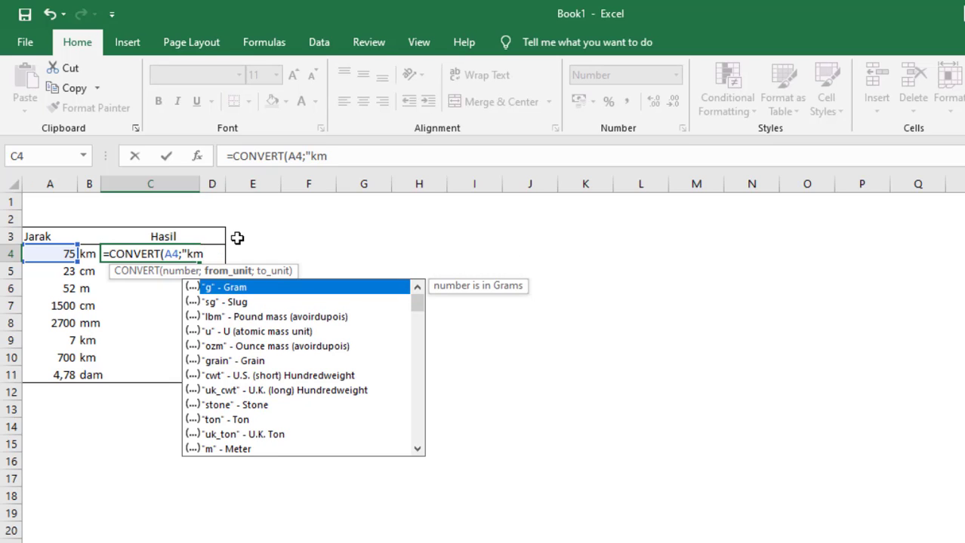
type("\";")
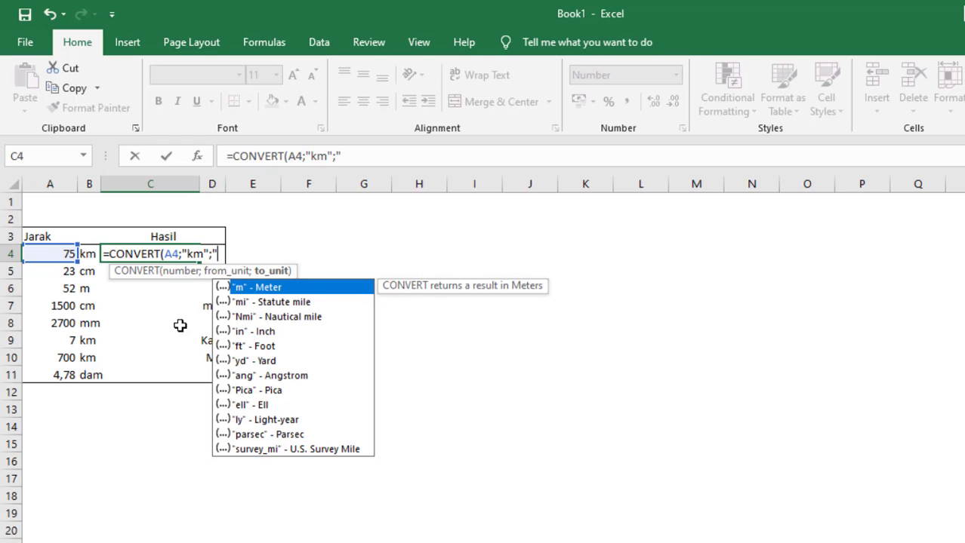
double_click(261, 290)
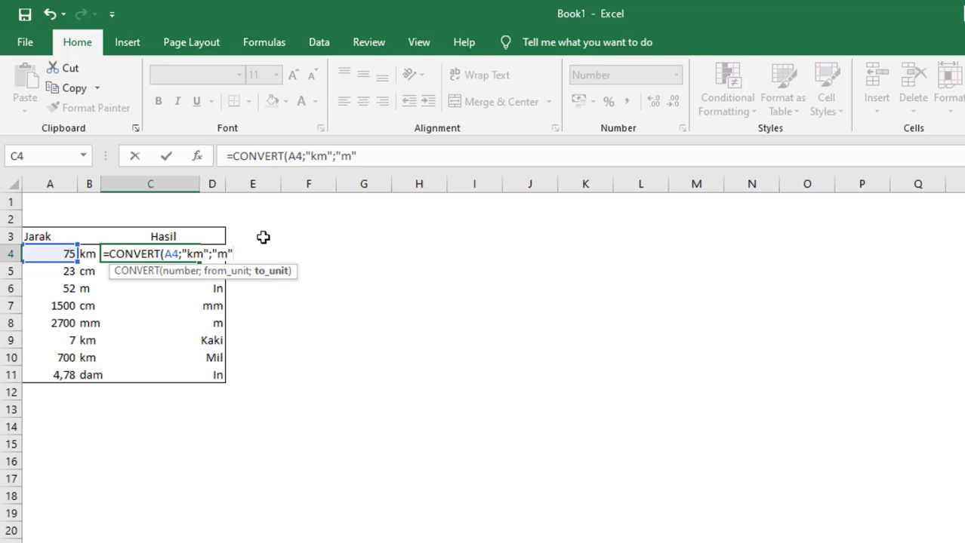
key("Return")
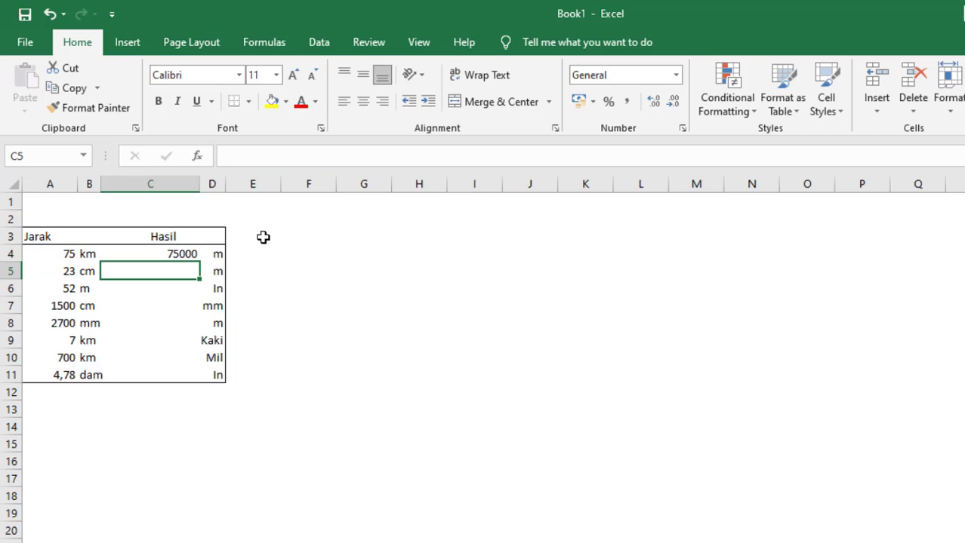
Enter =CONVERT(A5;"cm";"m") in C5 to turn 23 cm into 0,23 m
left_click(175, 252)
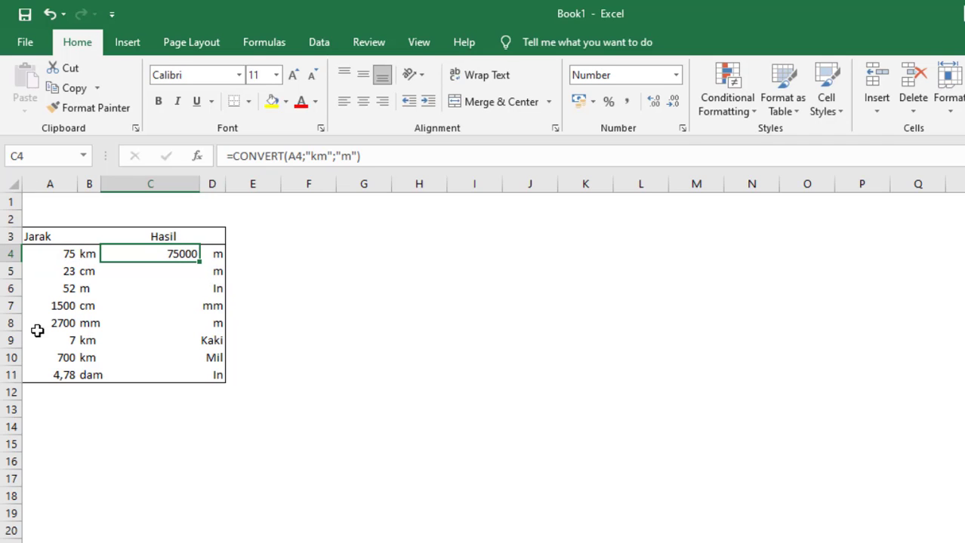
left_click(166, 277)
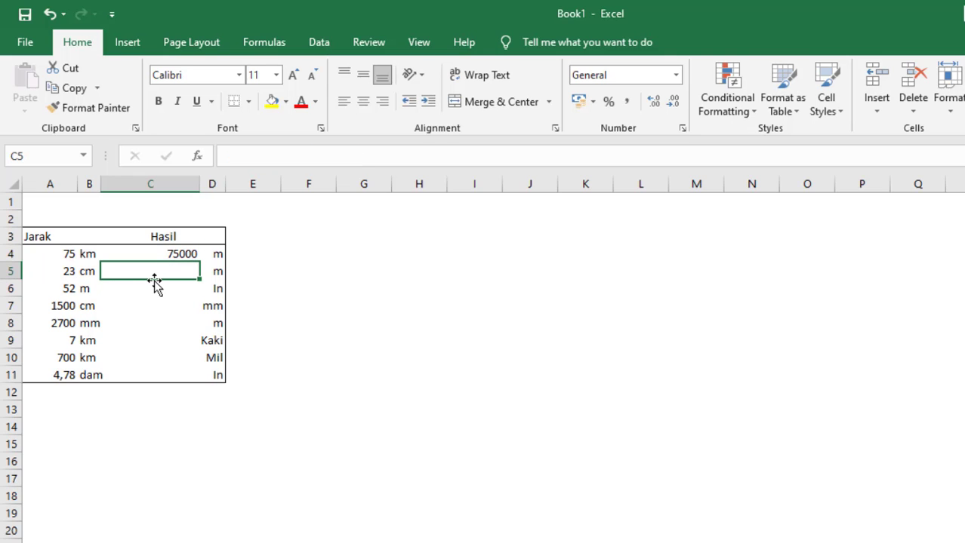
type("=c")
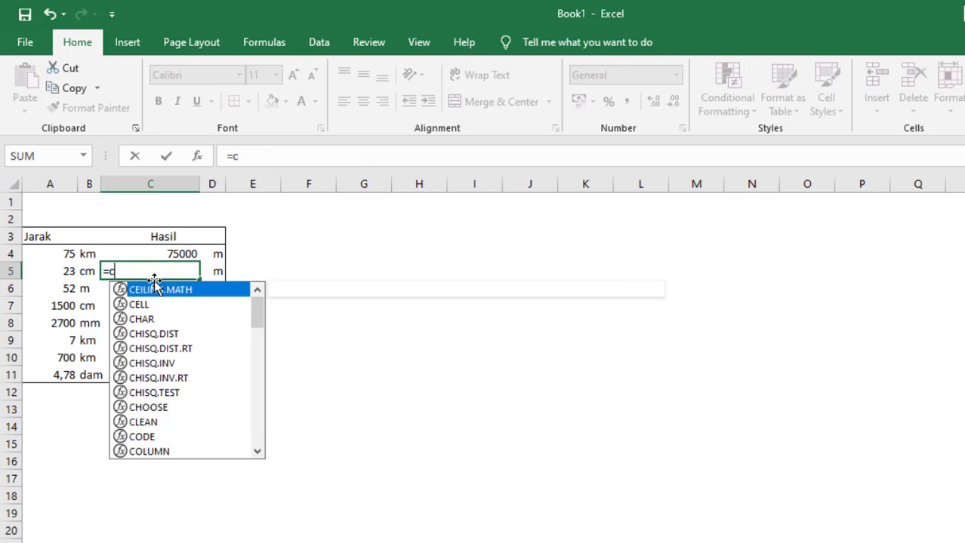
type("onver")
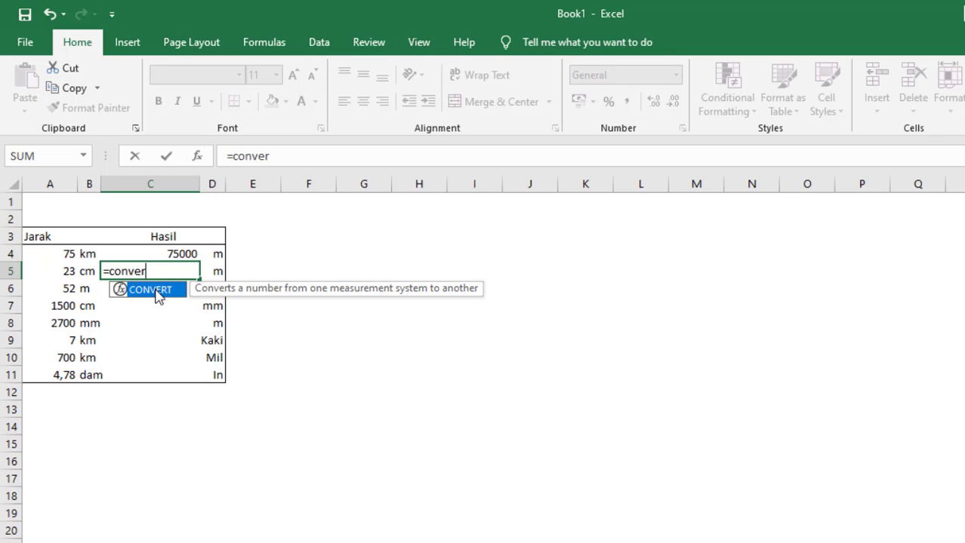
double_click(154, 287)
left_click(63, 277)
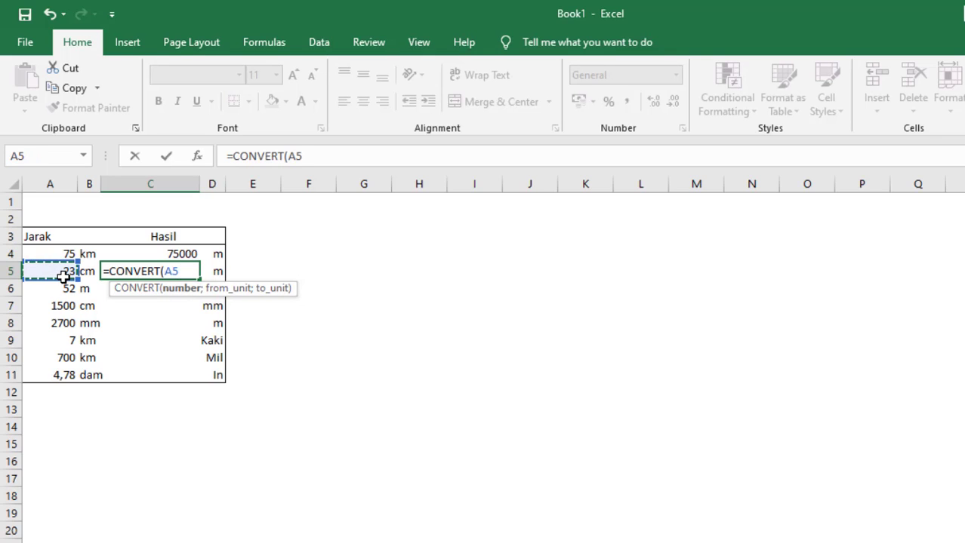
type(";")
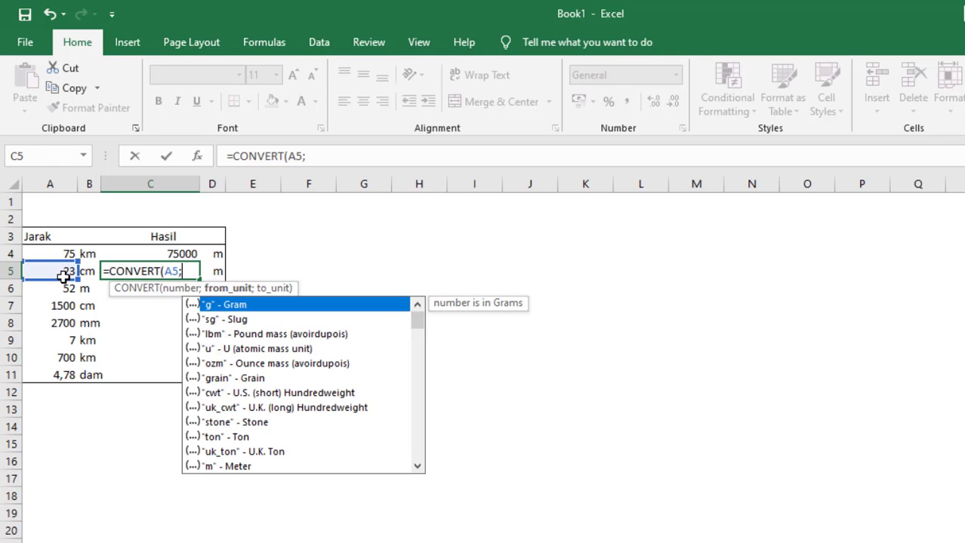
type("\"cm")
type("\"")
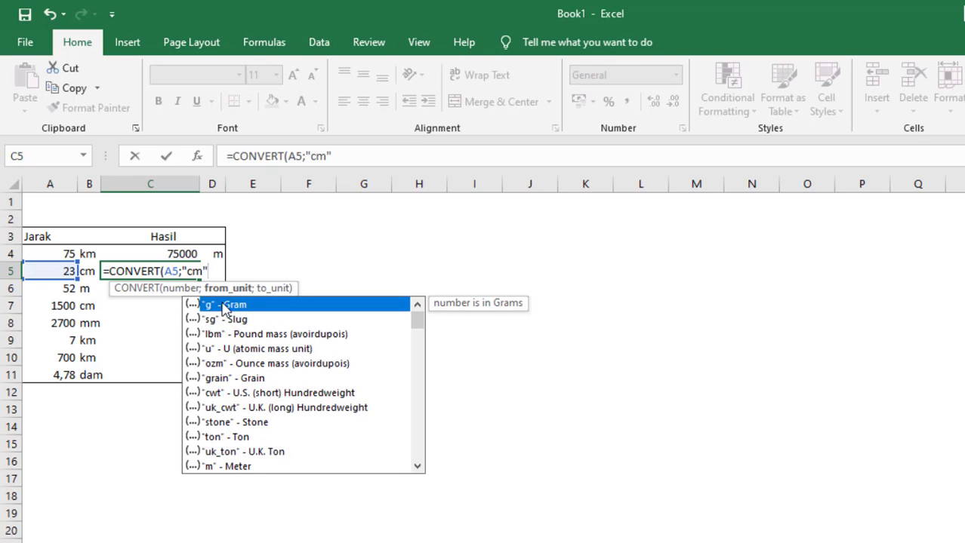
type(";")
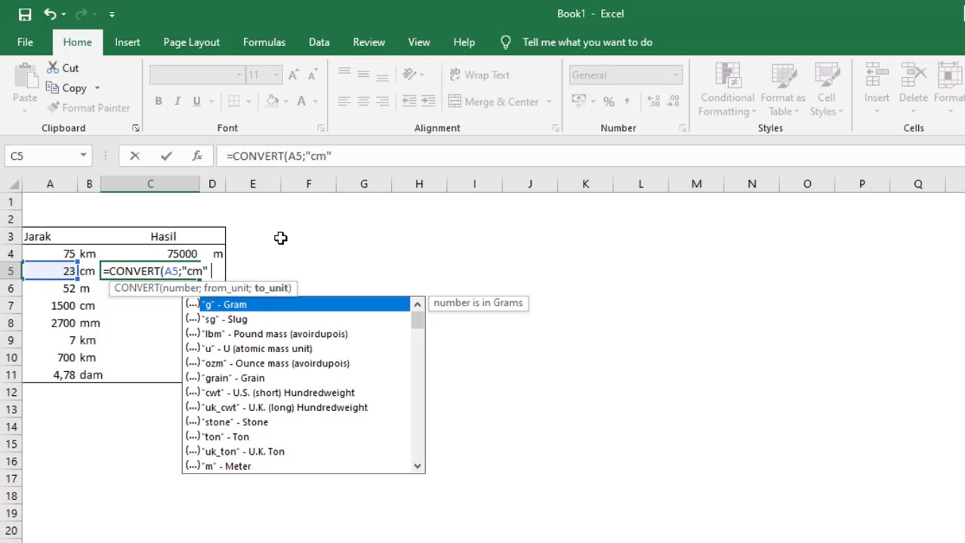
type("m")
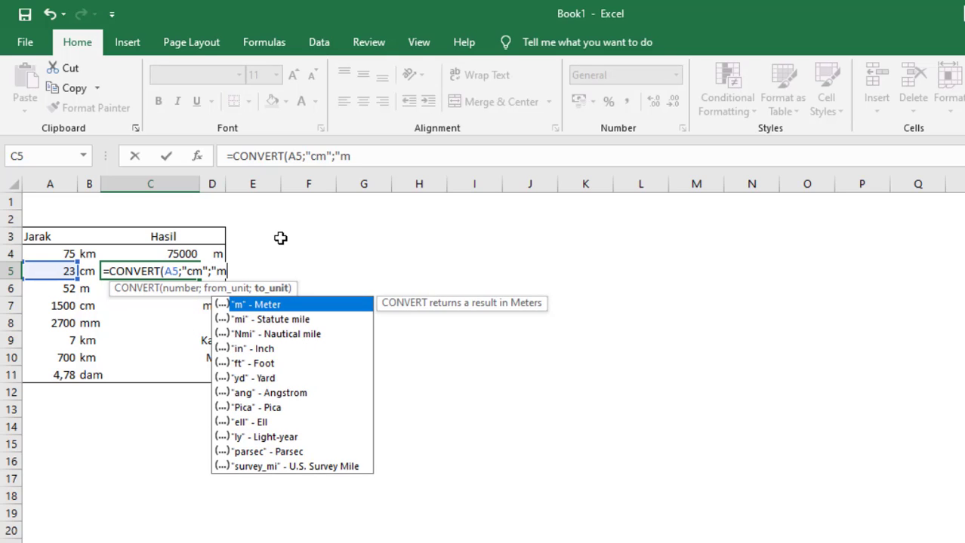
type("\"")
type(")")
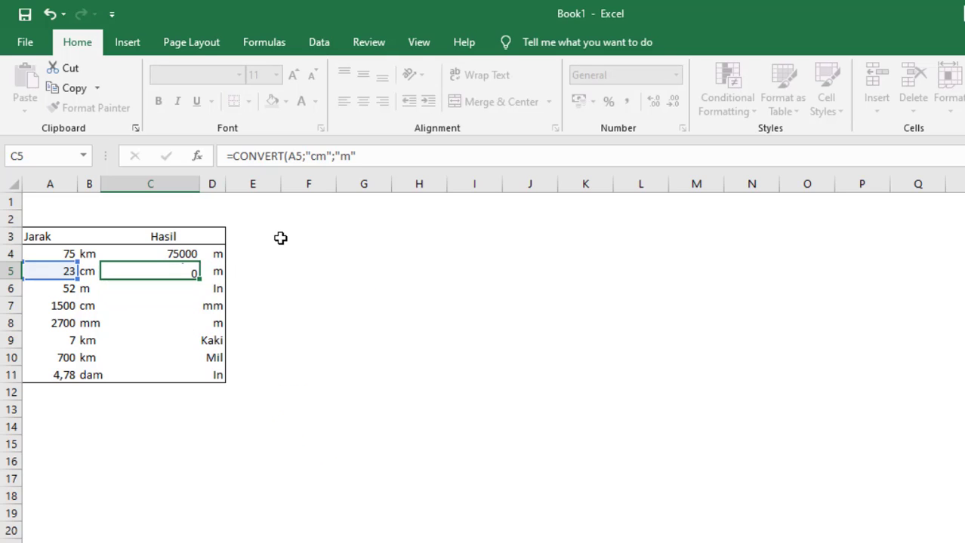
key("Return")
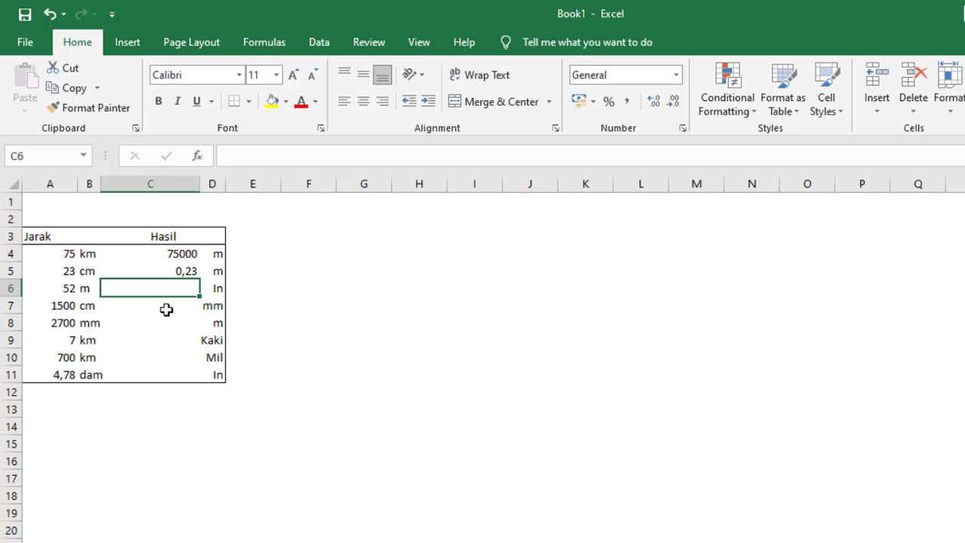
Enter =CONVERT(A6;"m";"in") in C6 so 52 m shows as 2047,244094 inches
type("=con")
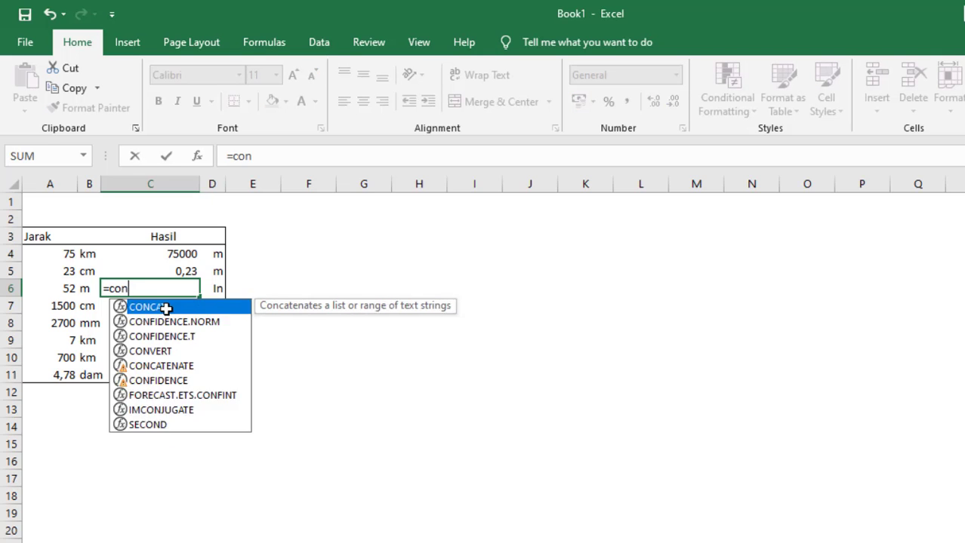
type("vert")
double_click(165, 308)
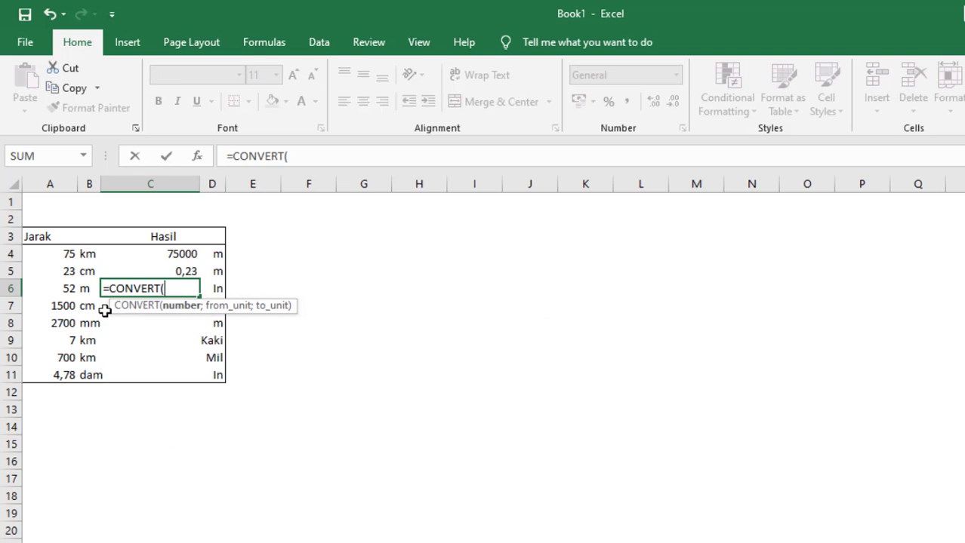
left_click(61, 293)
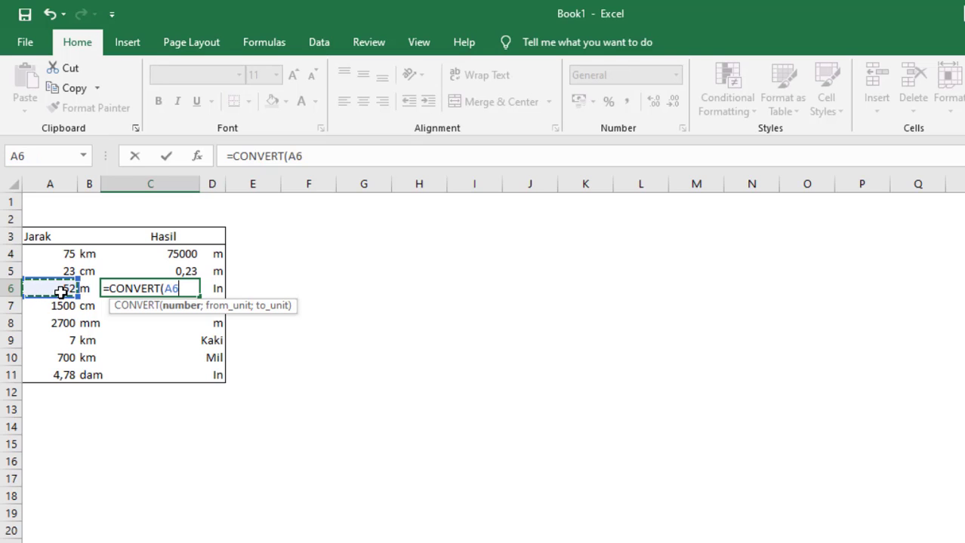
type(";")
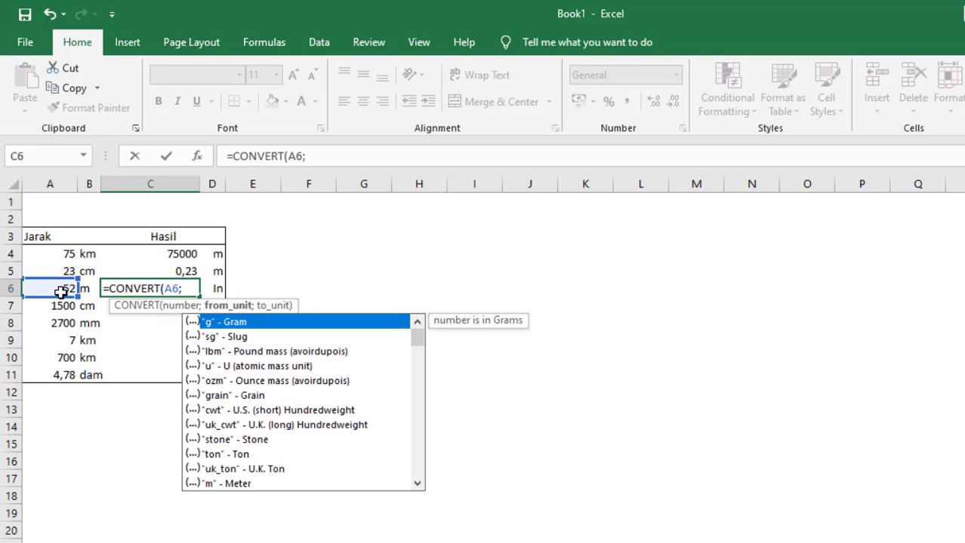
type("\"m")
type("\";")
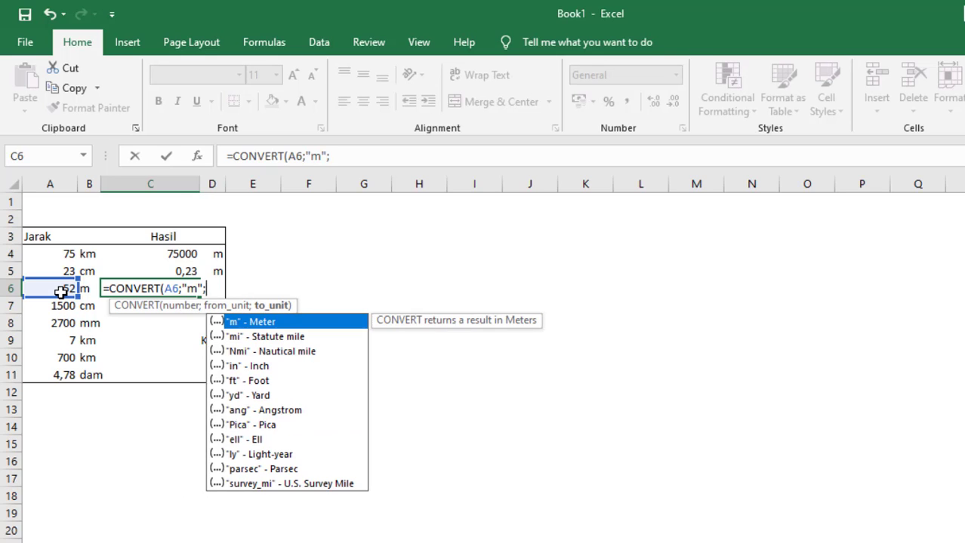
type("\"in")
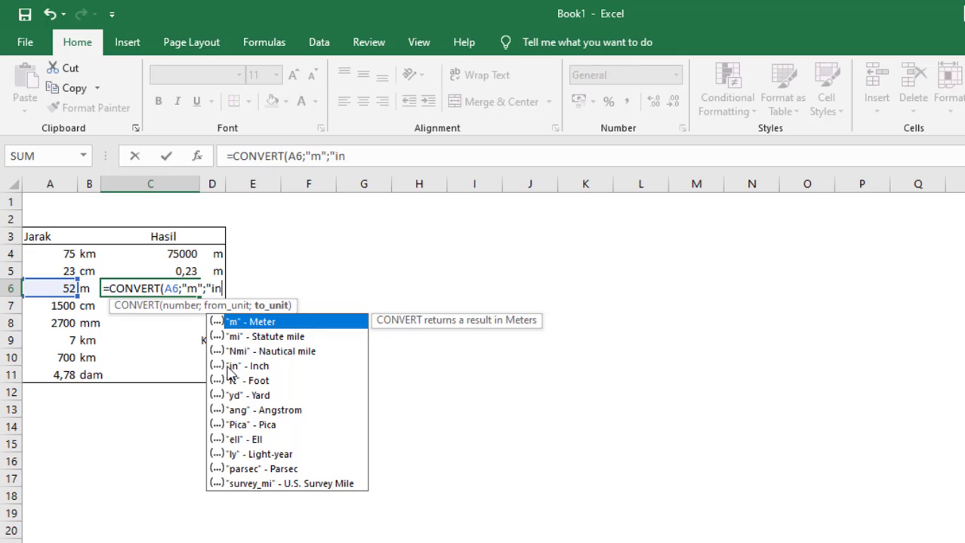
double_click(241, 367)
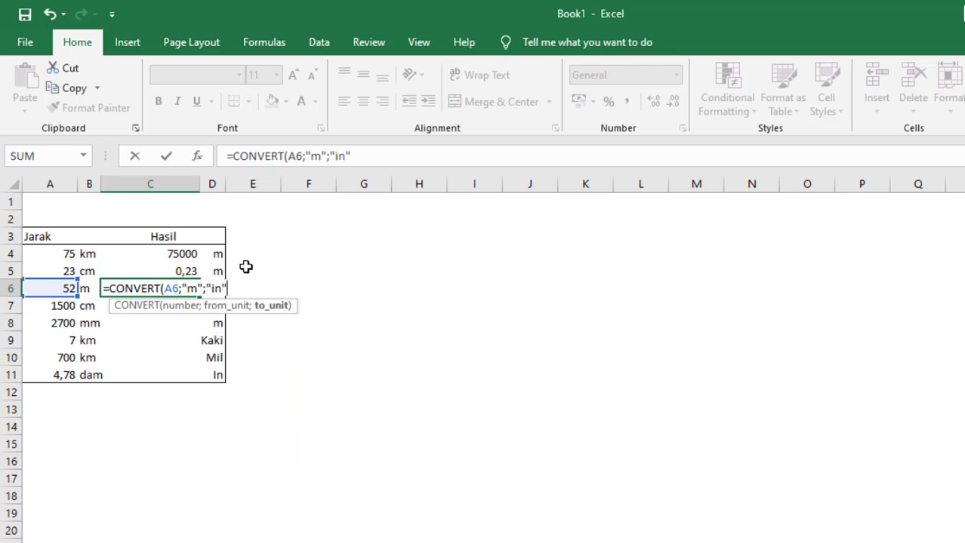
key("Return")
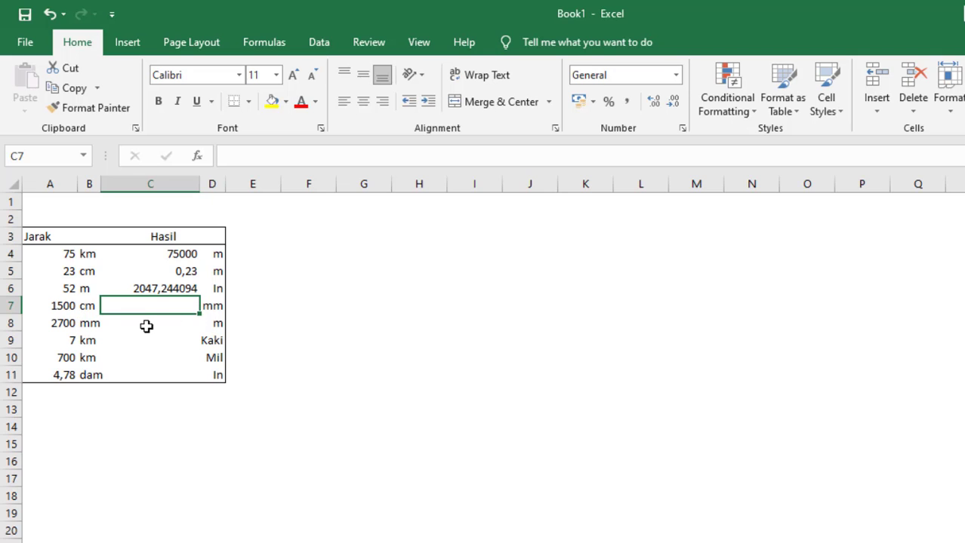
Enter =CONVERT(A7;"cm";"mm") in C7 so 1500 cm shows as 15000 mm
type("=coner")
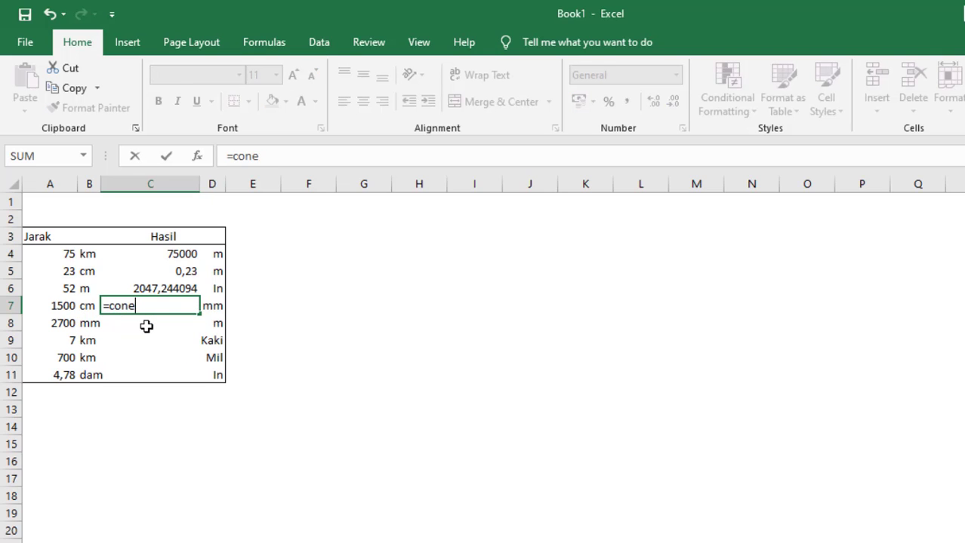
key("BackSpace")
type("vert(")
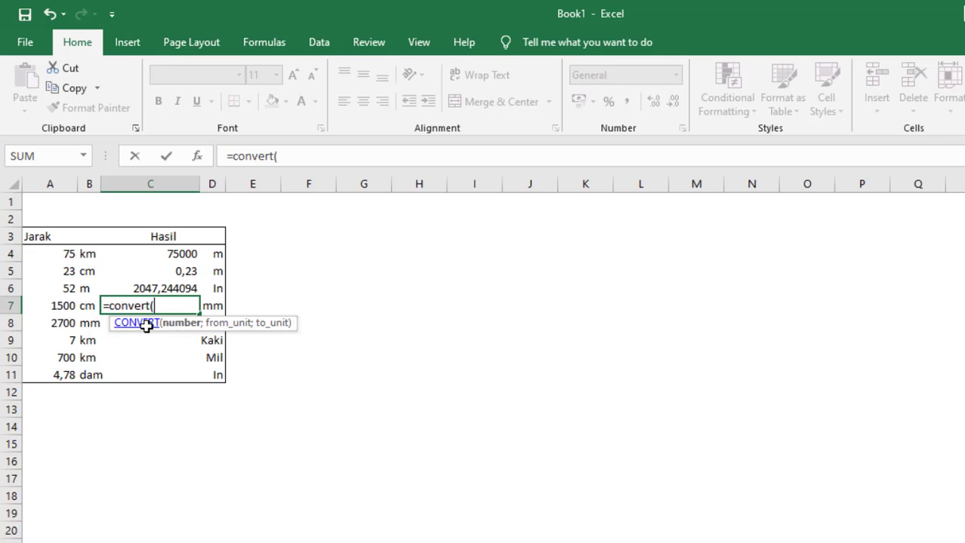
left_click(76, 308)
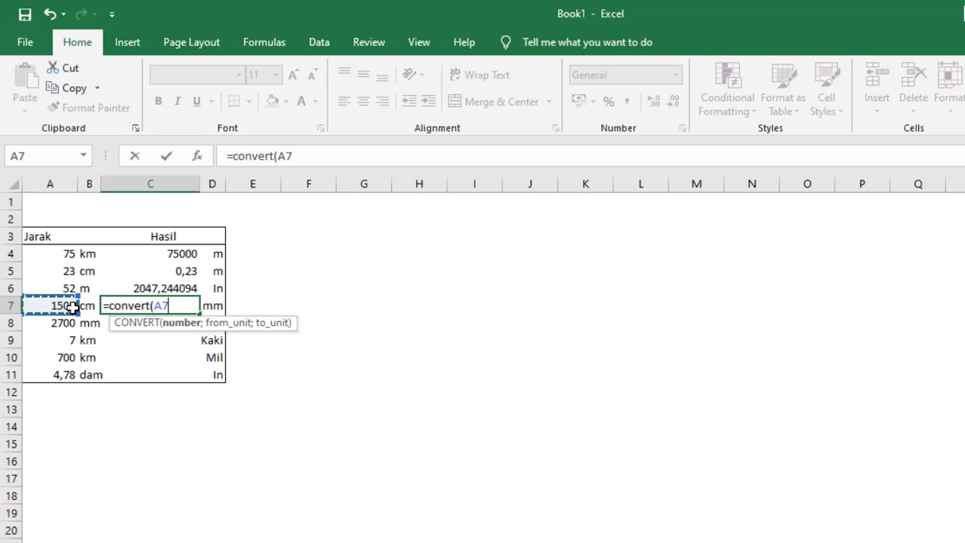
type(";")
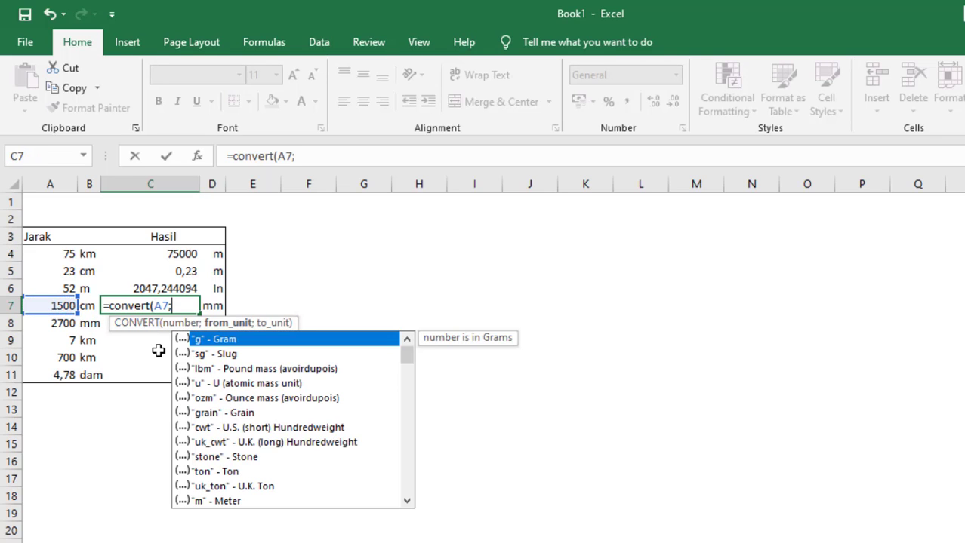
type("\"cm")
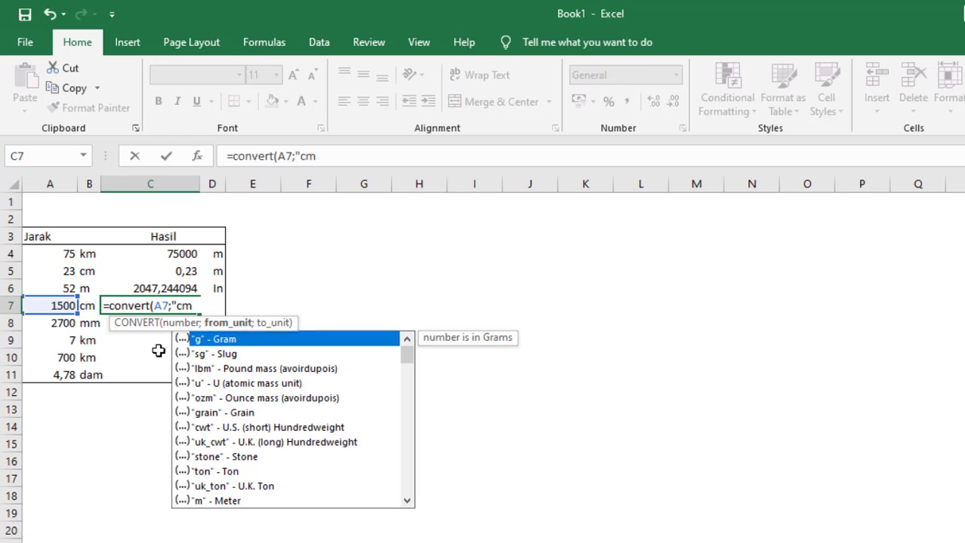
type("\";")
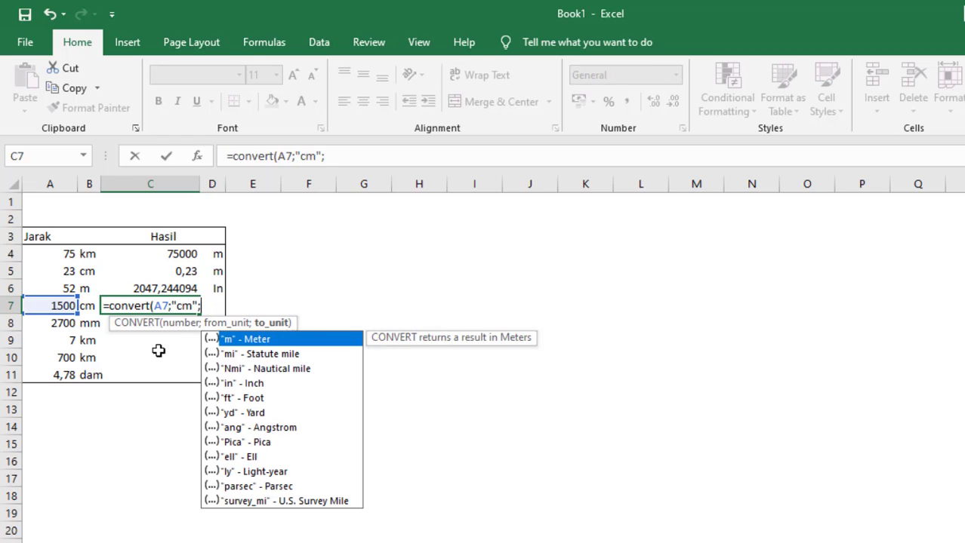
type("m")
key("BackSpace")
key("BackSpace")
type("\"")
type("mm")
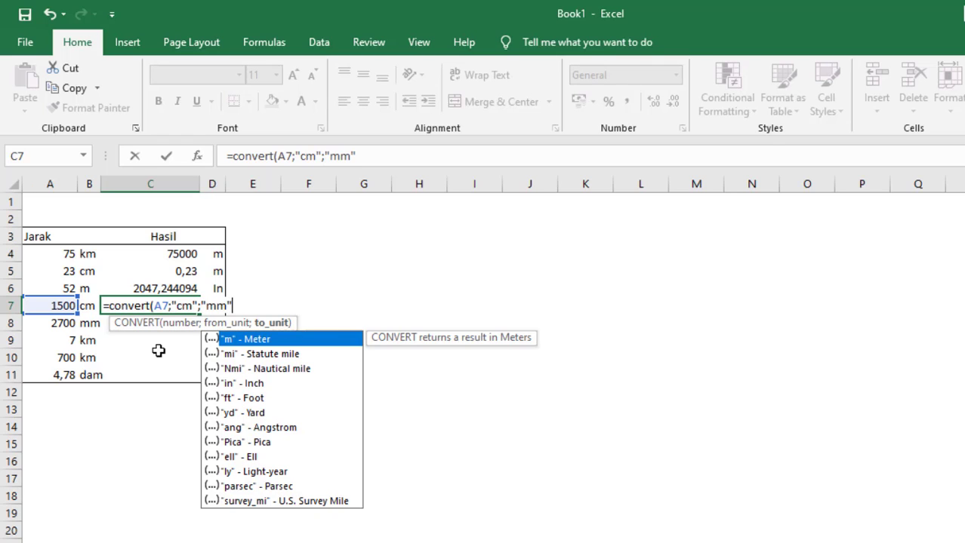
key("Up")
left_click(245, 308)
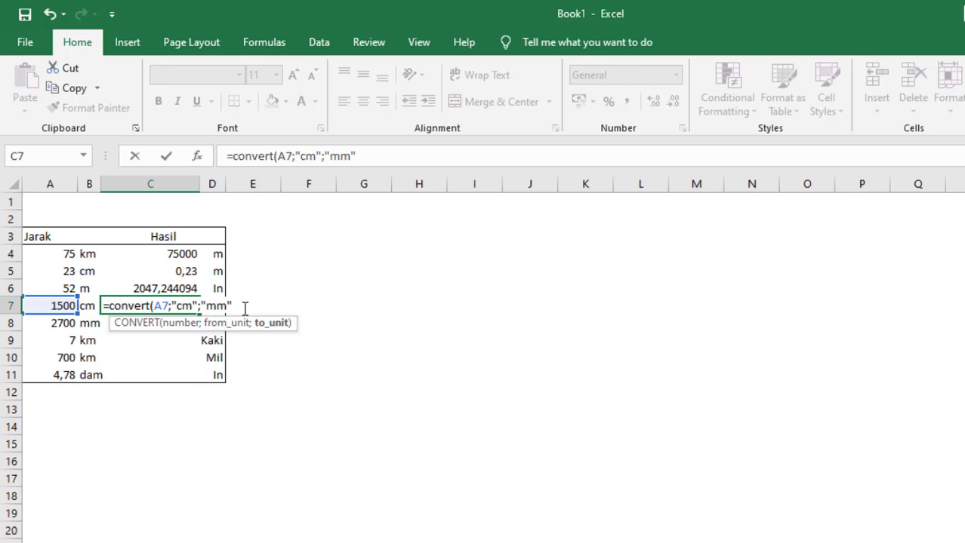
key("Return")
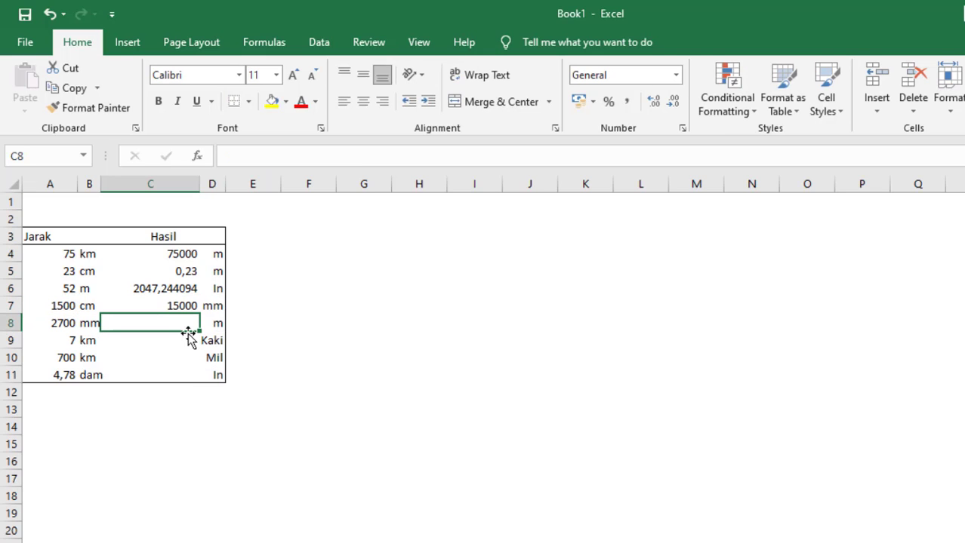
Check the C7 formula, then select C8 for the next conversion
left_click(187, 308)
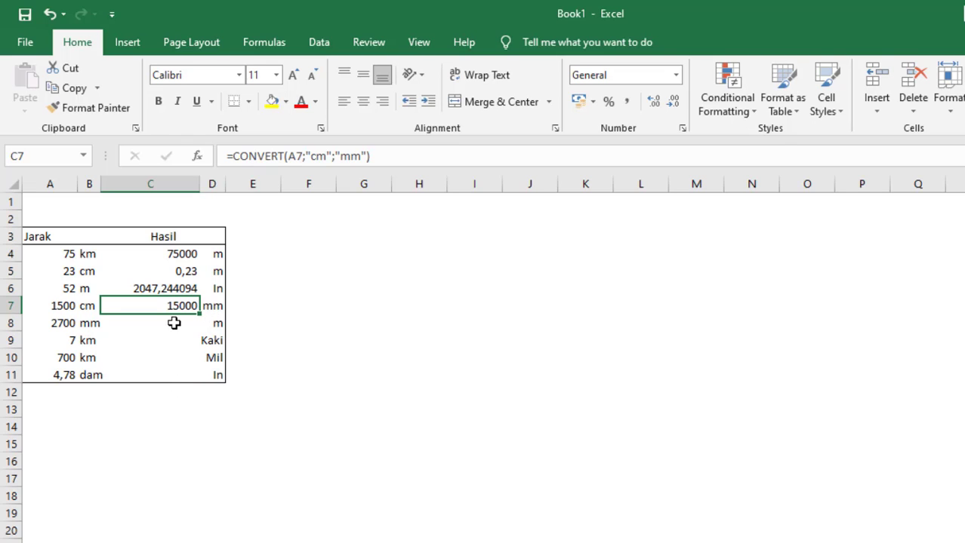
left_click(178, 323)
left_click(161, 306)
left_click(171, 323)
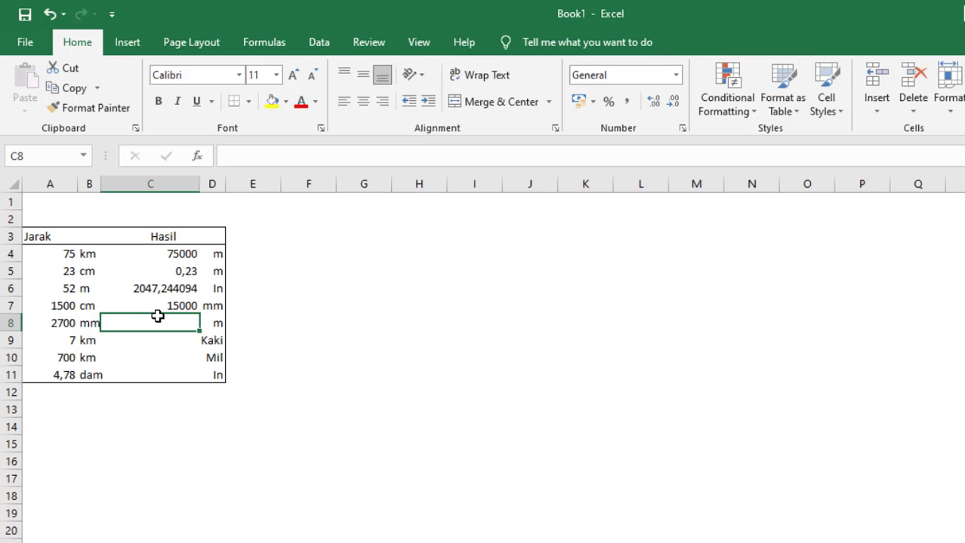
Enter =CONVERT(A8;"mm";"m") in C8 so 2700 mm shows as 2,7 m
type("=convert")
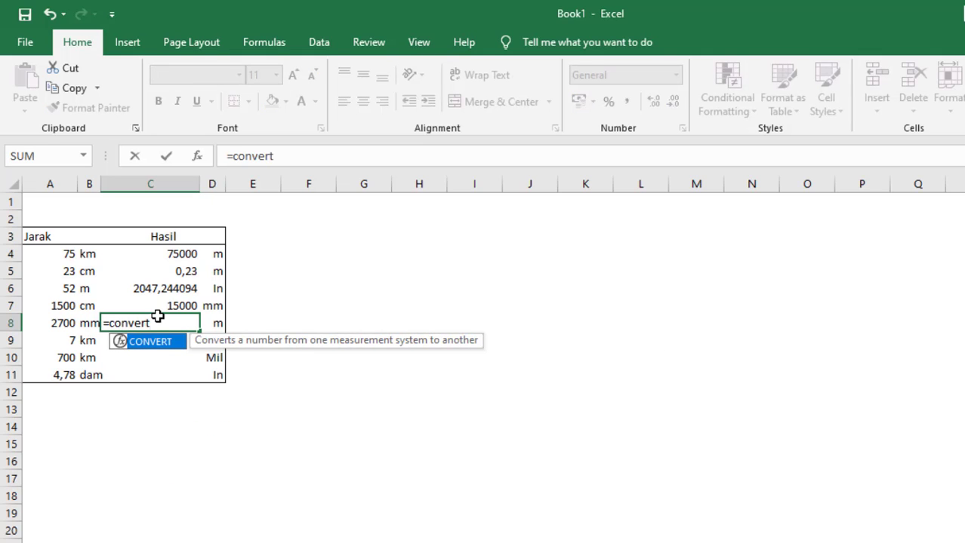
type("(")
left_click(62, 326)
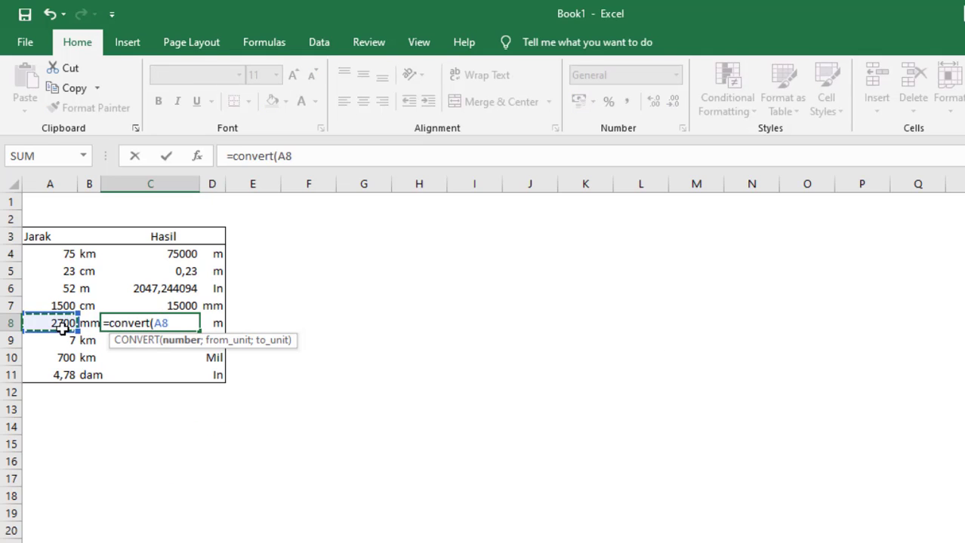
type(";\"")
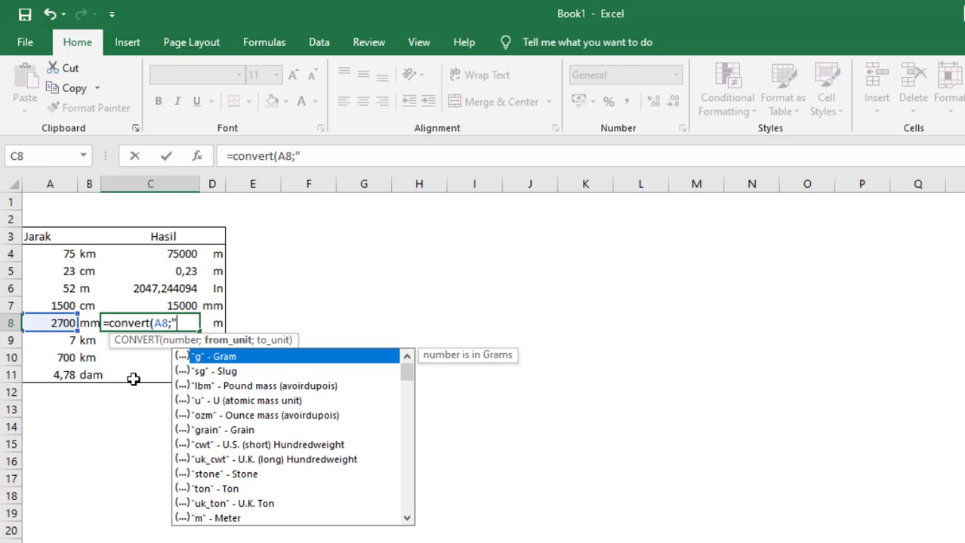
type("mm\"")
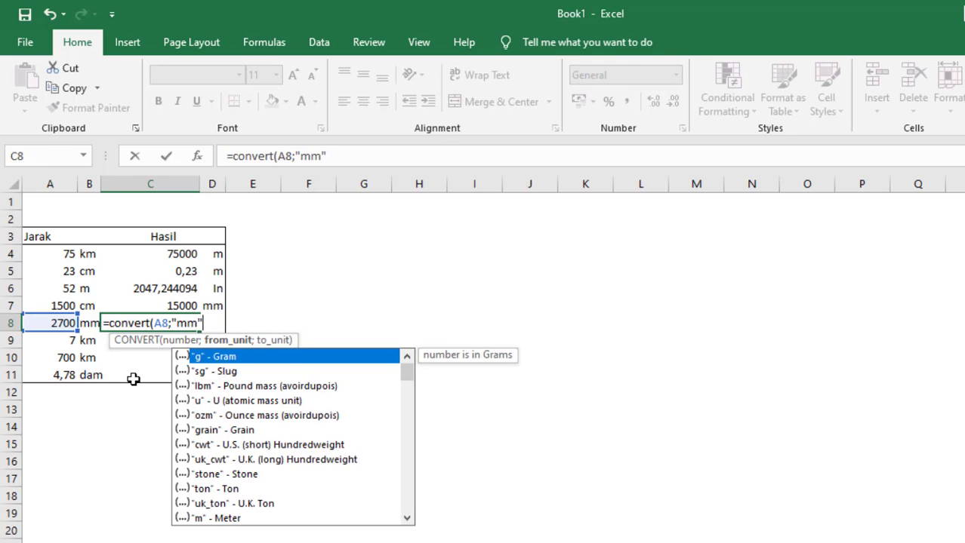
type(";\"")
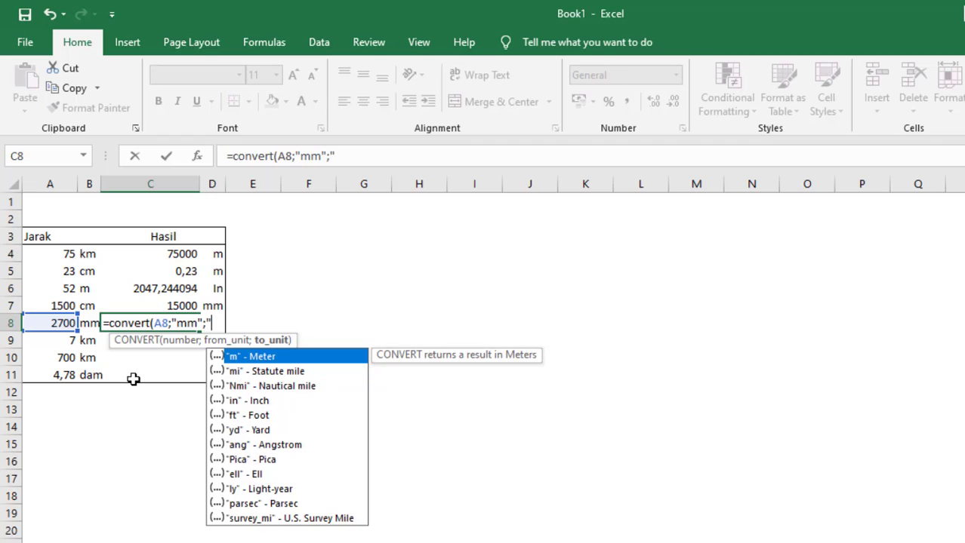
type("m")
type("\"")
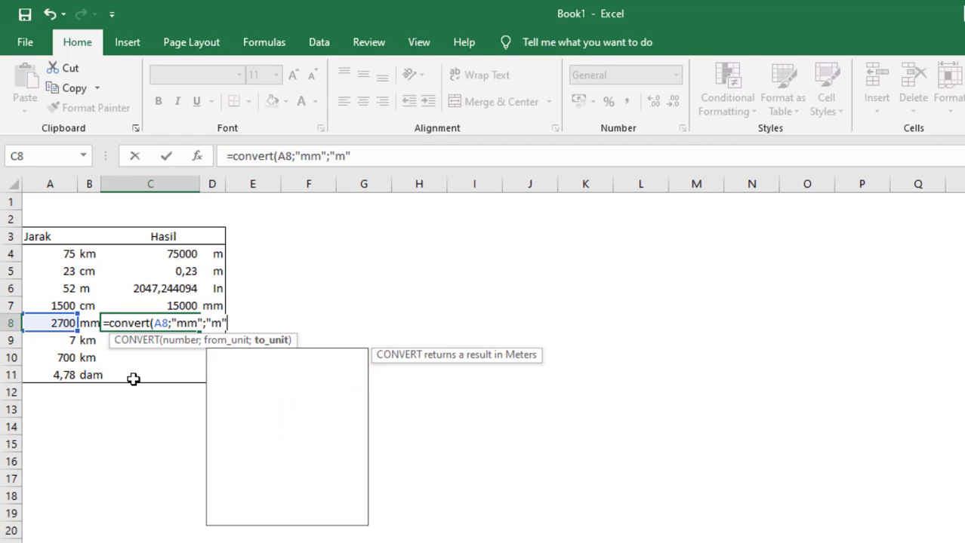
key("Return")
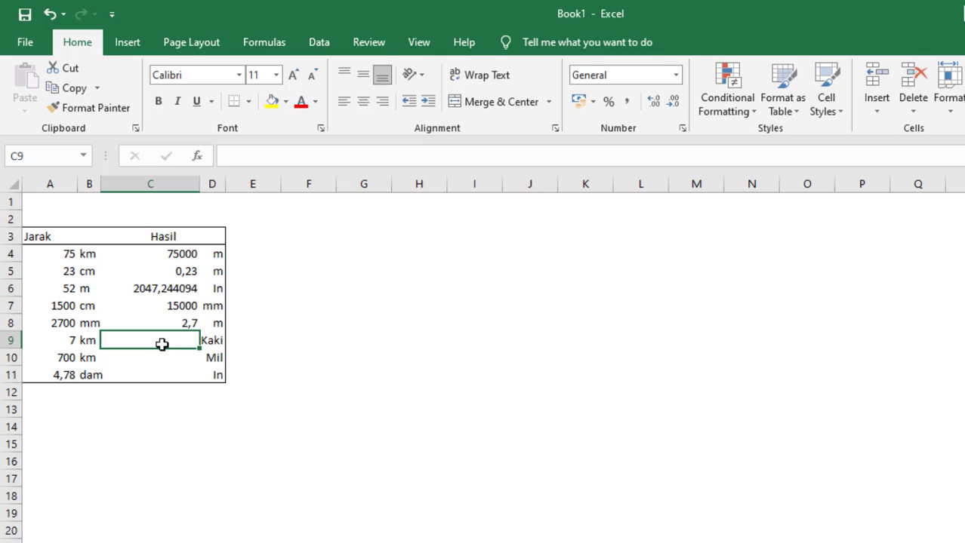
Enter =CONVERT(A9;"km";"ft") in C9 so 7 km shows as 22965,87927 feet
type("=convert")
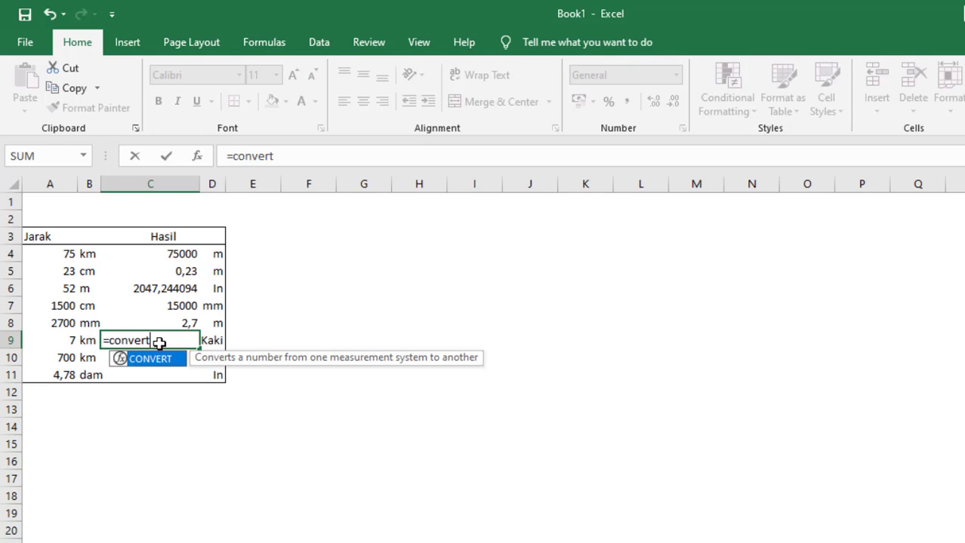
type("(")
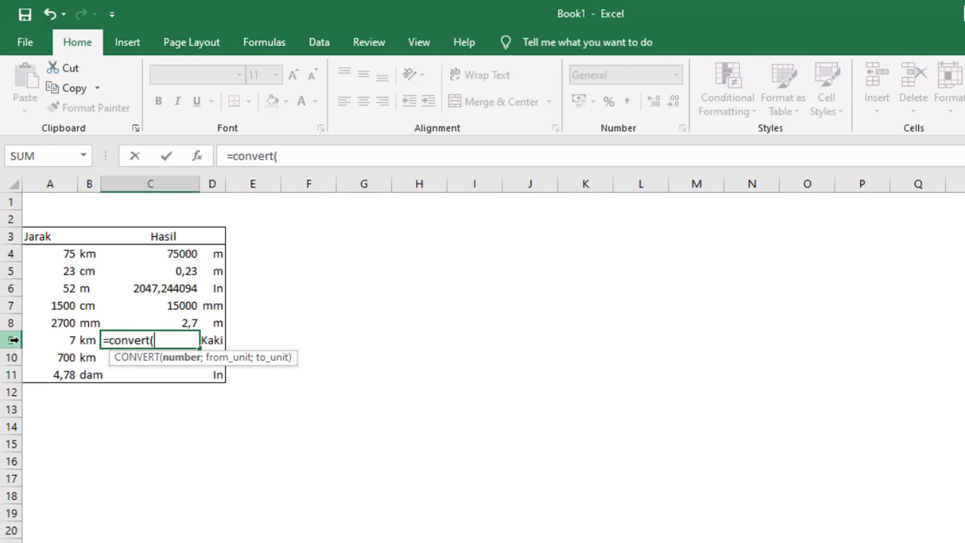
left_click(70, 340)
type(";")
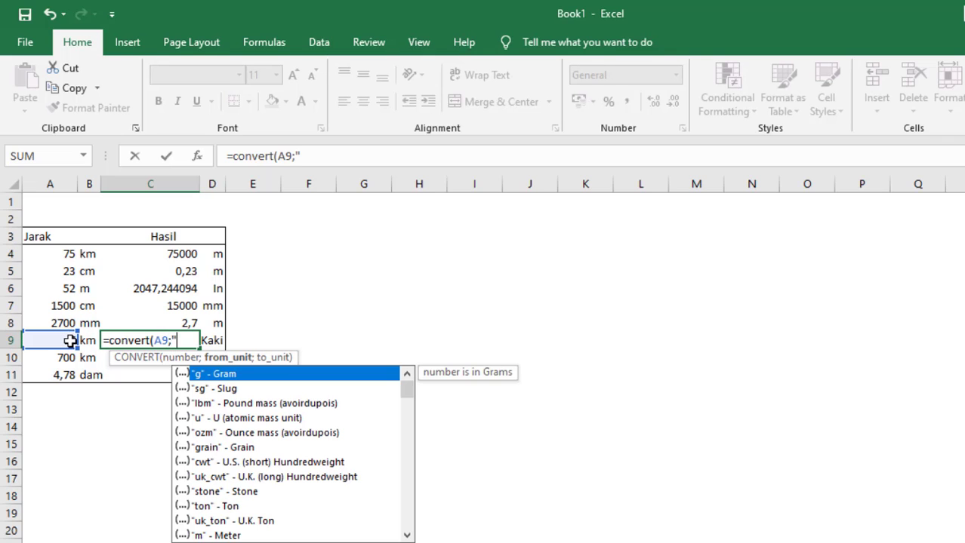
type("km")
type("\";")
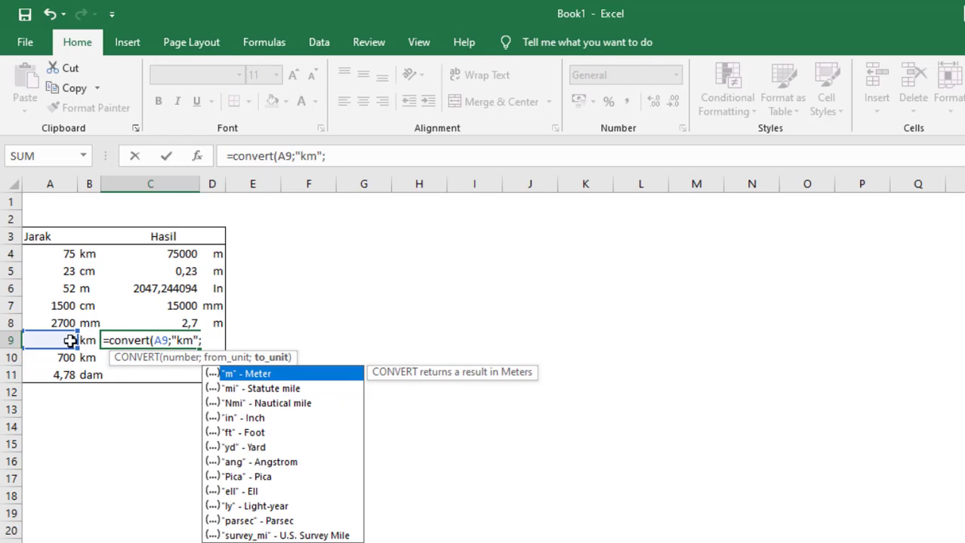
type("\"")
type("f")
type("t")
type("\")")
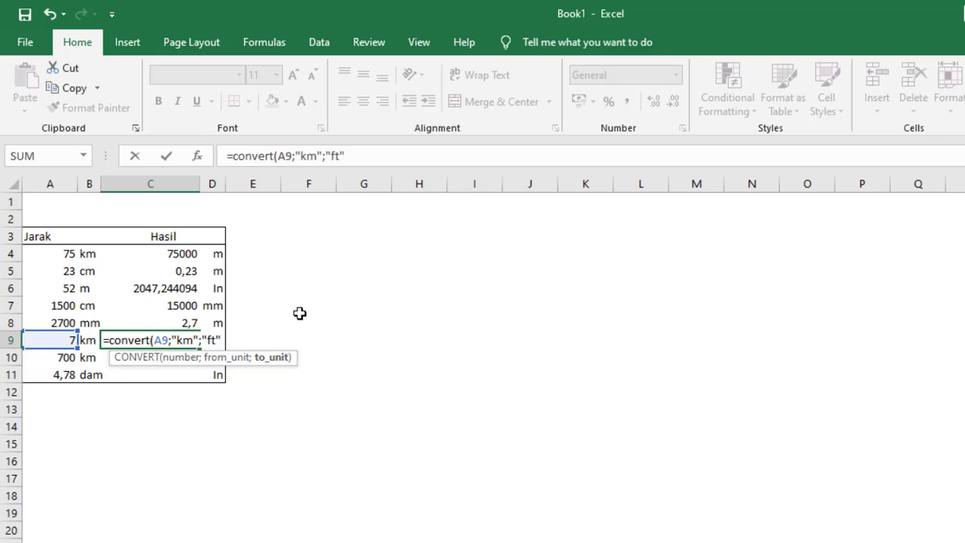
key("Return")
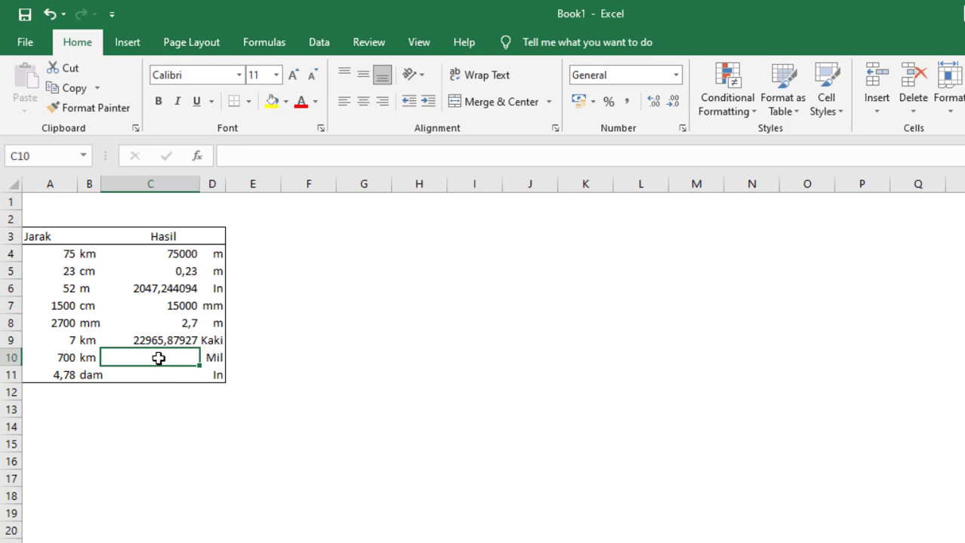
Enter =CONVERT(A10;"km";"mi") in C10 so 700 km shows as 434,9598346 miles
type("=convert")
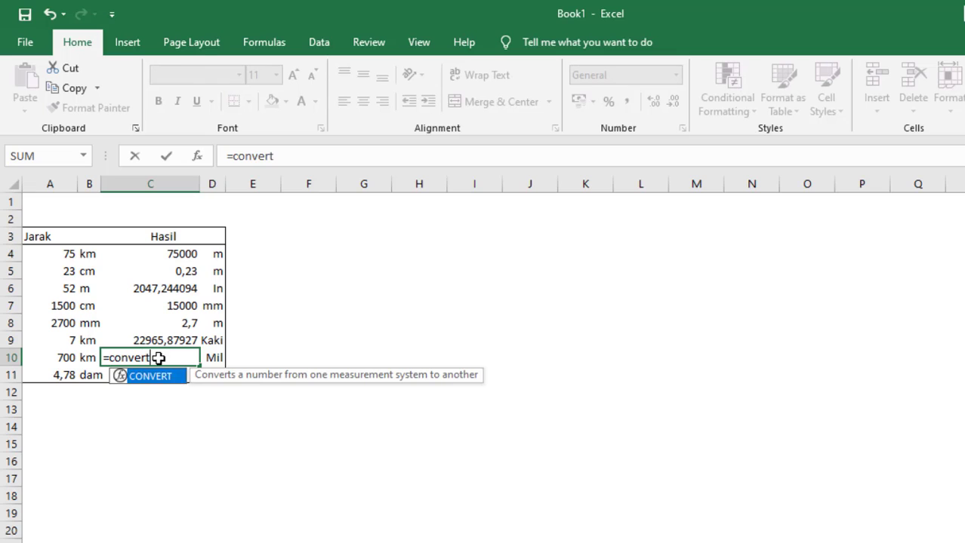
type("(")
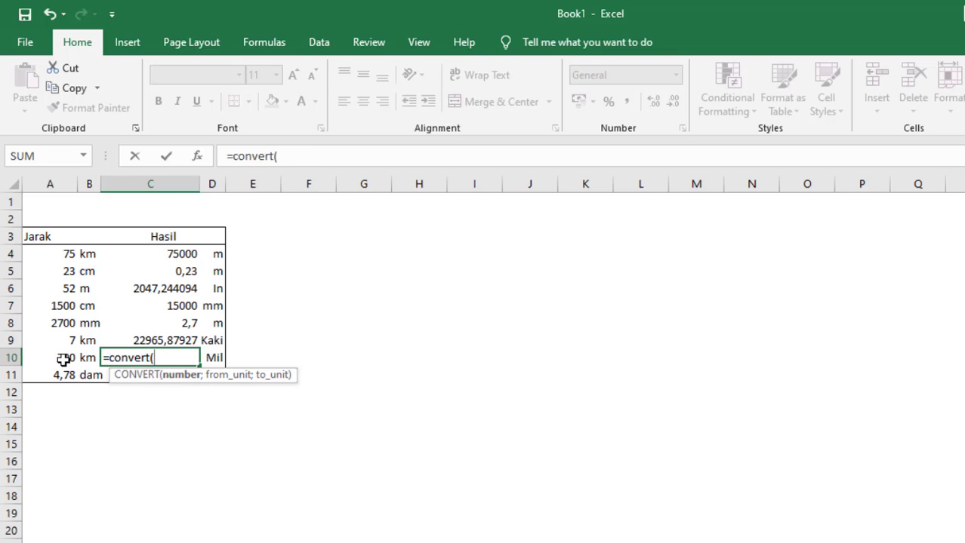
left_click(63, 360)
type(";")
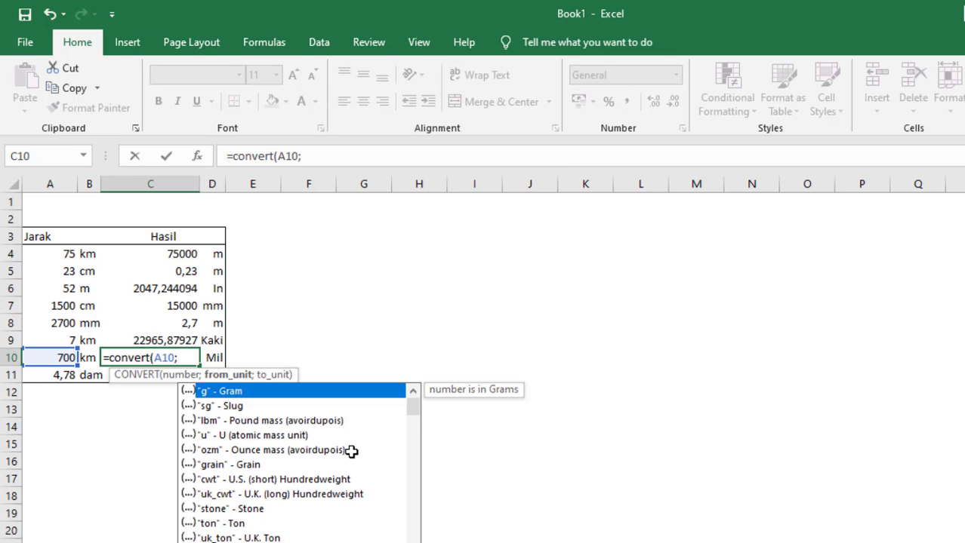
type("\"km")
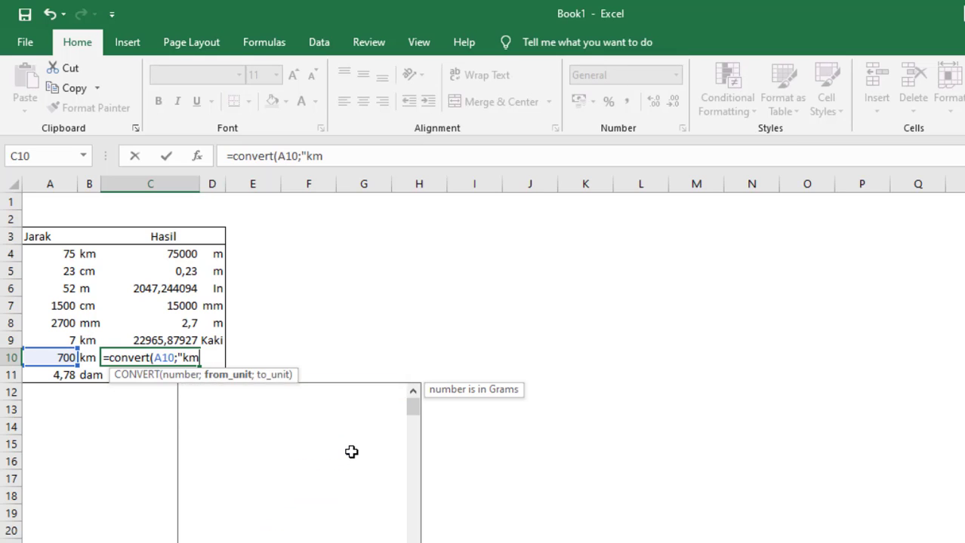
type("\"")
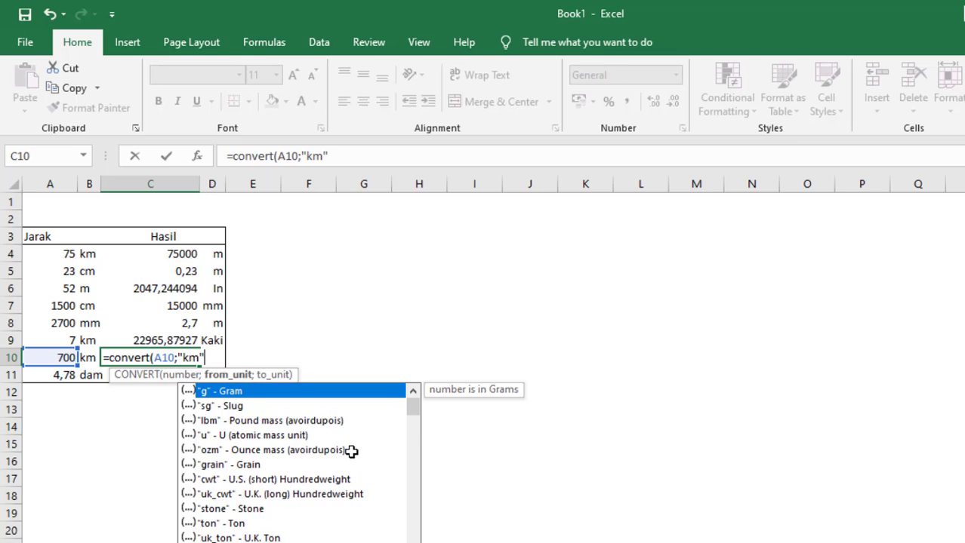
type(";\"")
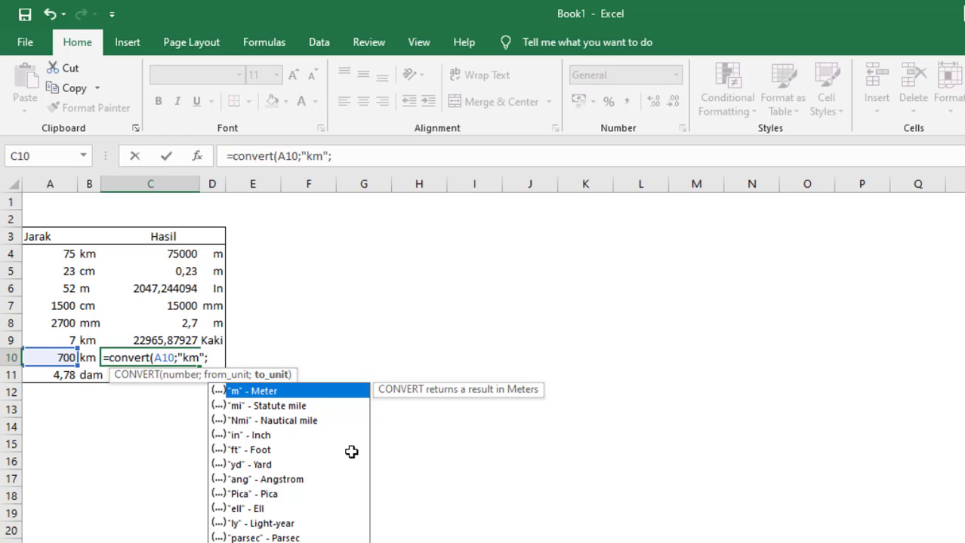
type("m")
type("i")
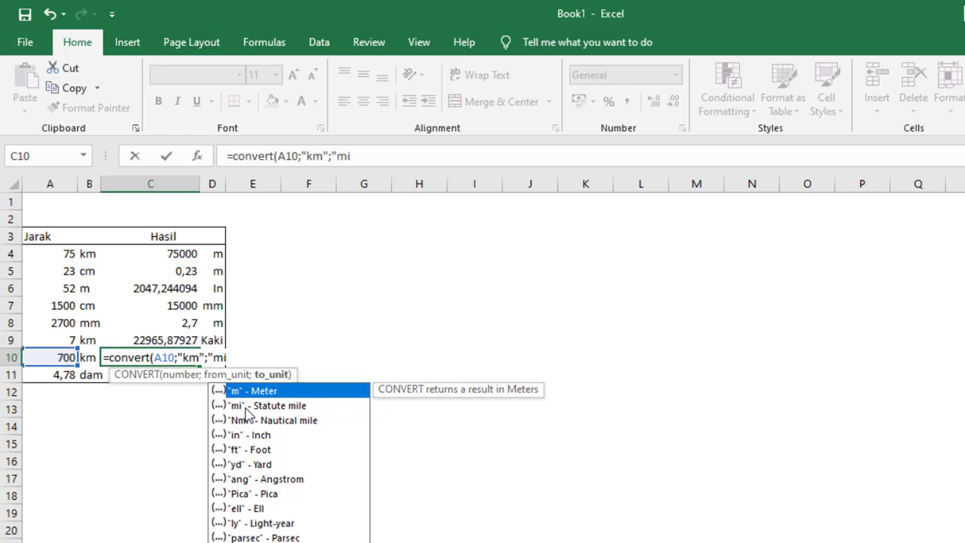
left_click(245, 408)
double_click(245, 408)
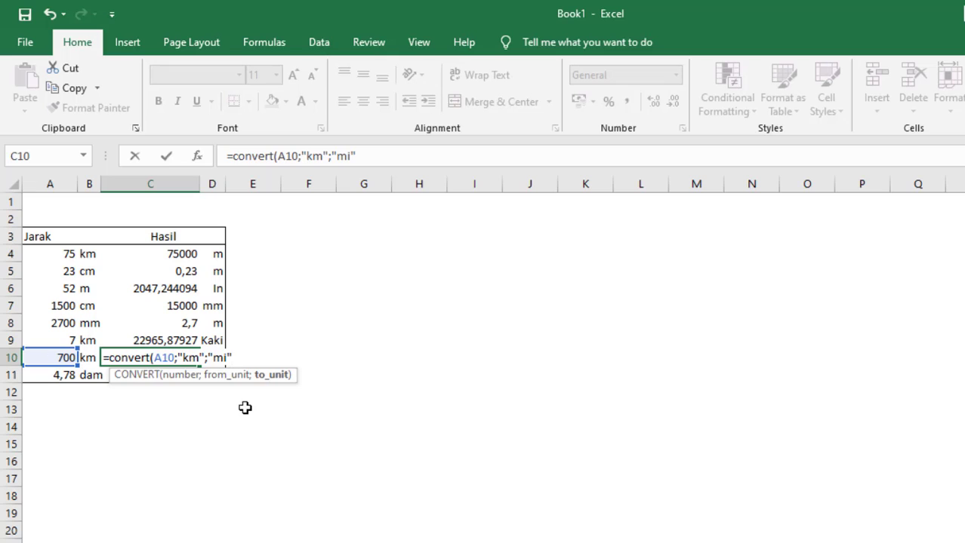
key("Return")
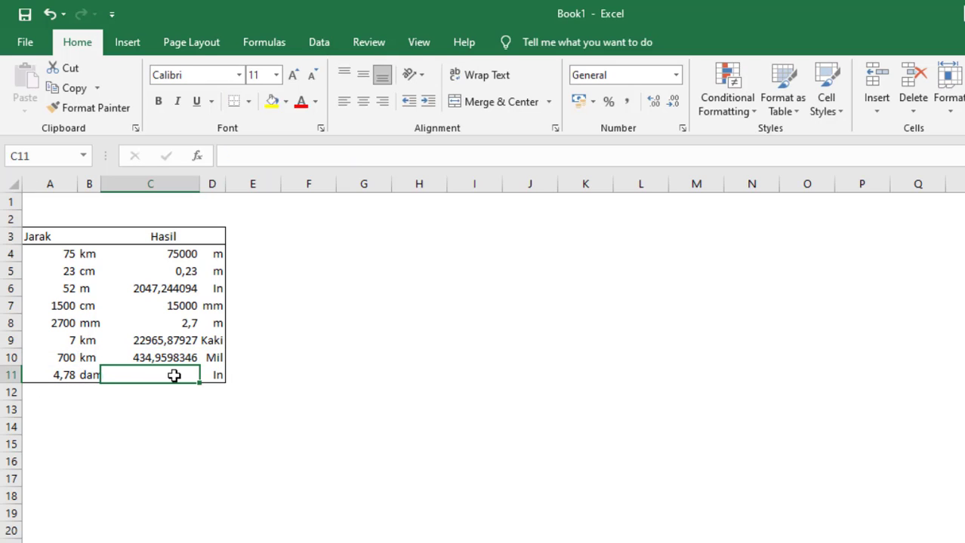
Enter =CONVERT(A11;"dam";"in") in C11 so 4,78 dam shows as 1881,889764 inches
type("=co")
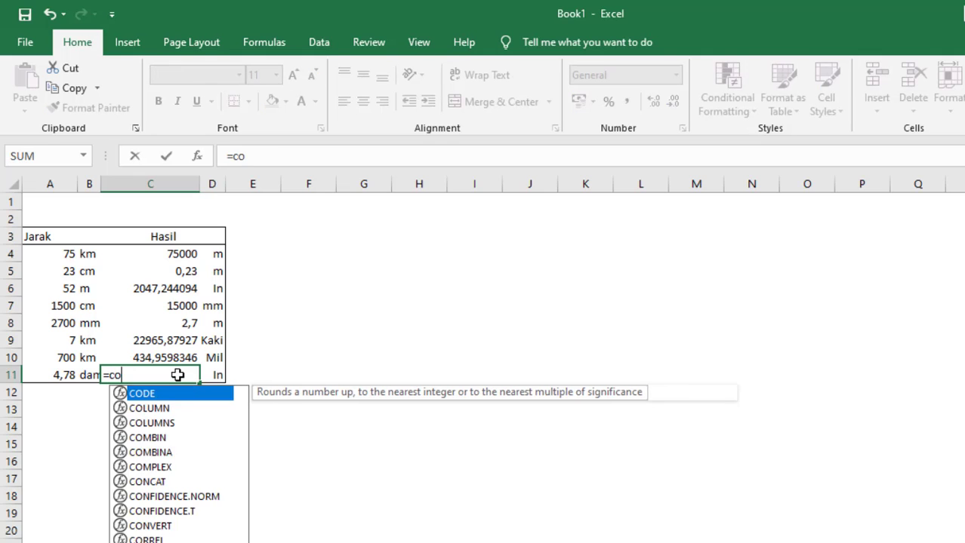
type("nvert(")
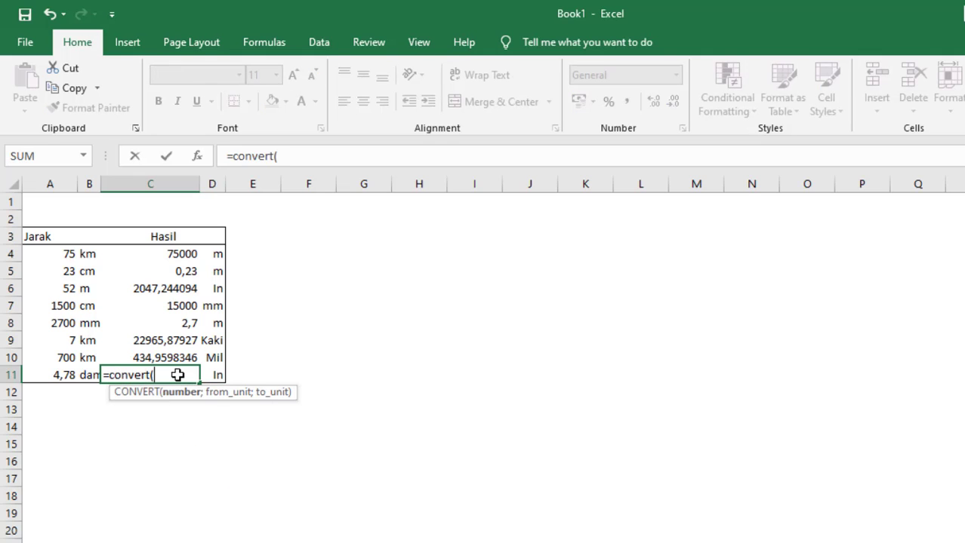
left_click(52, 377)
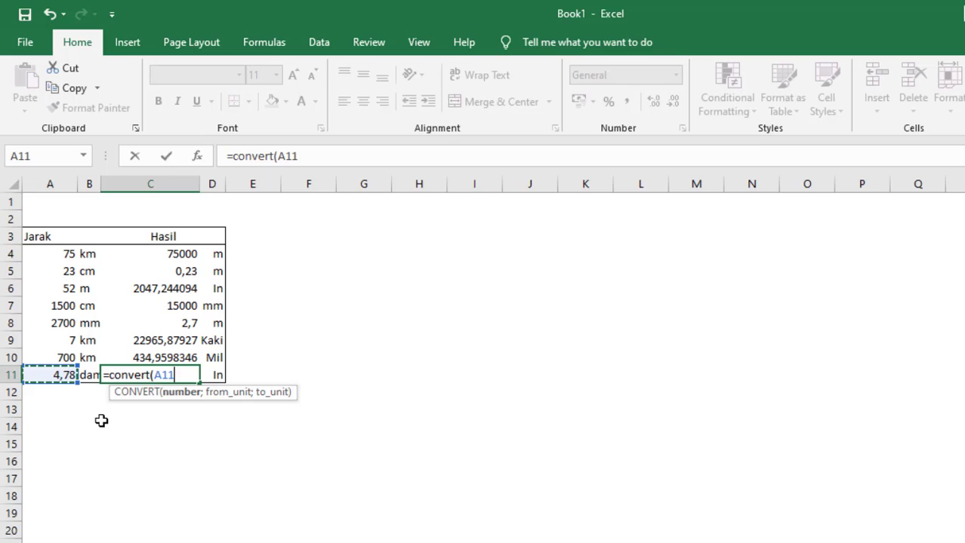
type(";\"")
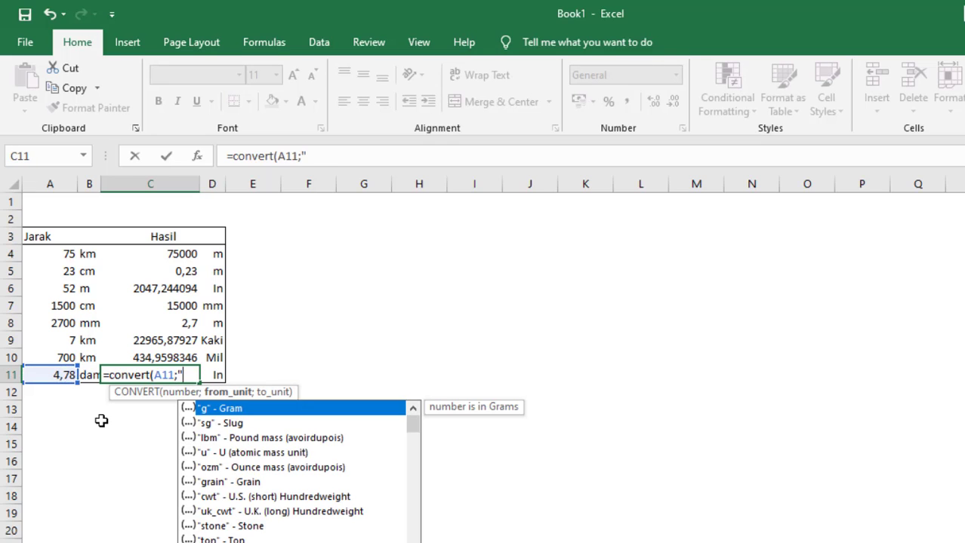
type("dam\"")
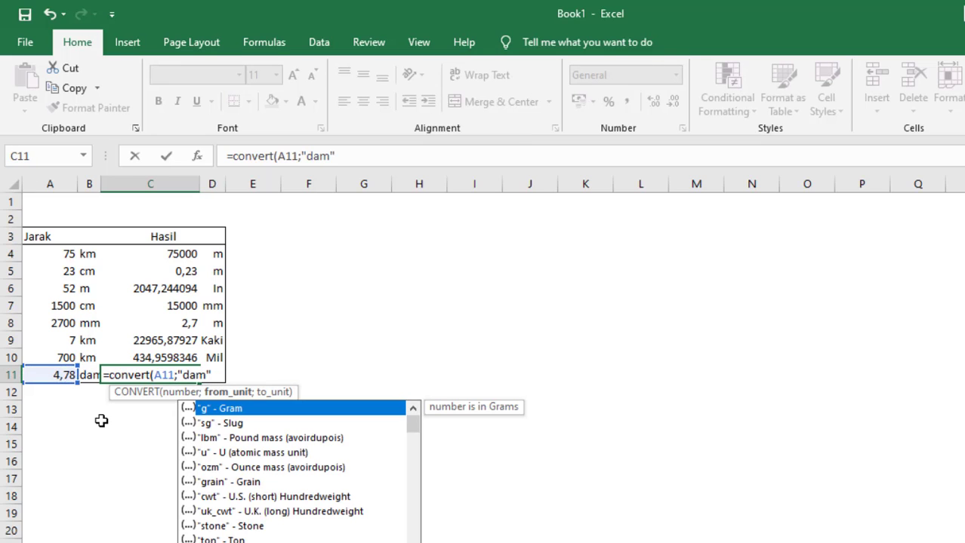
type(";")
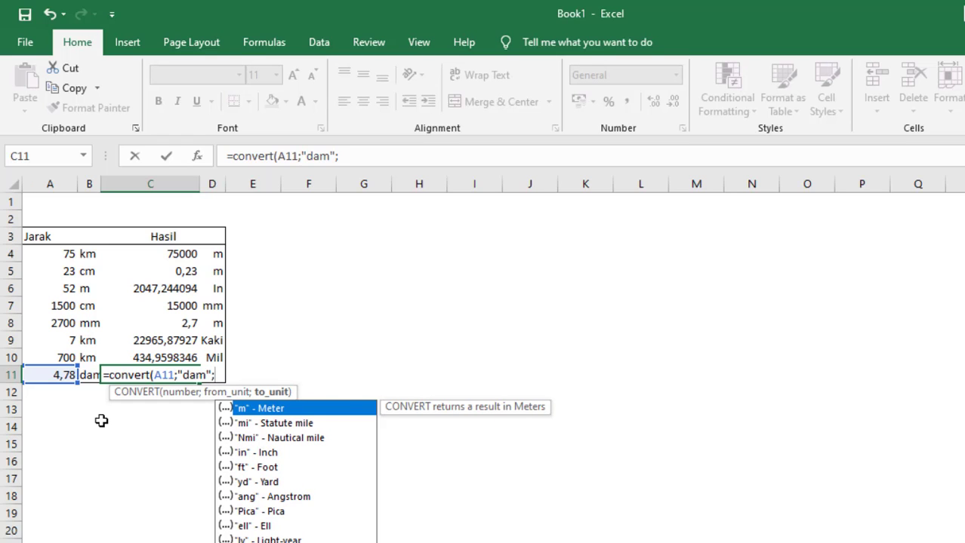
type("\"i")
type("n")
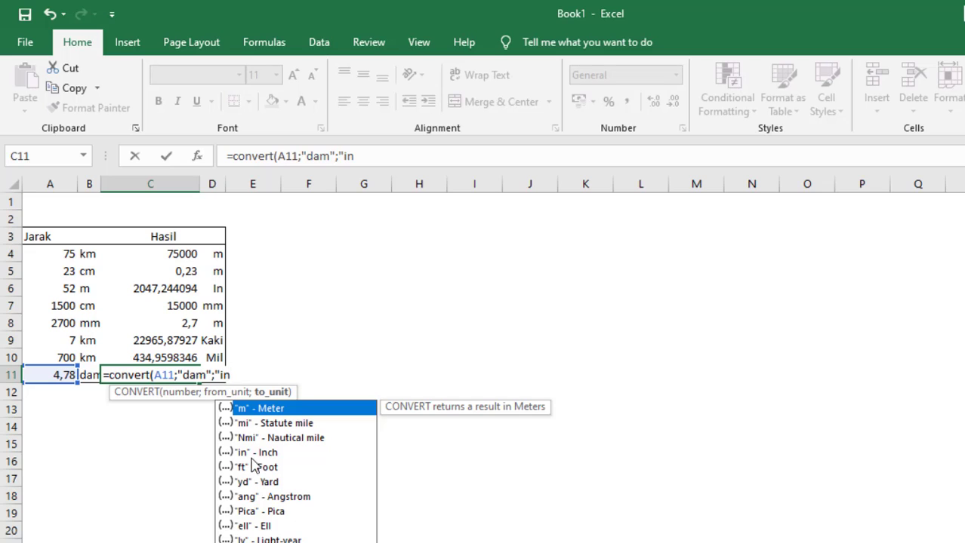
left_click(257, 452)
double_click(239, 452)
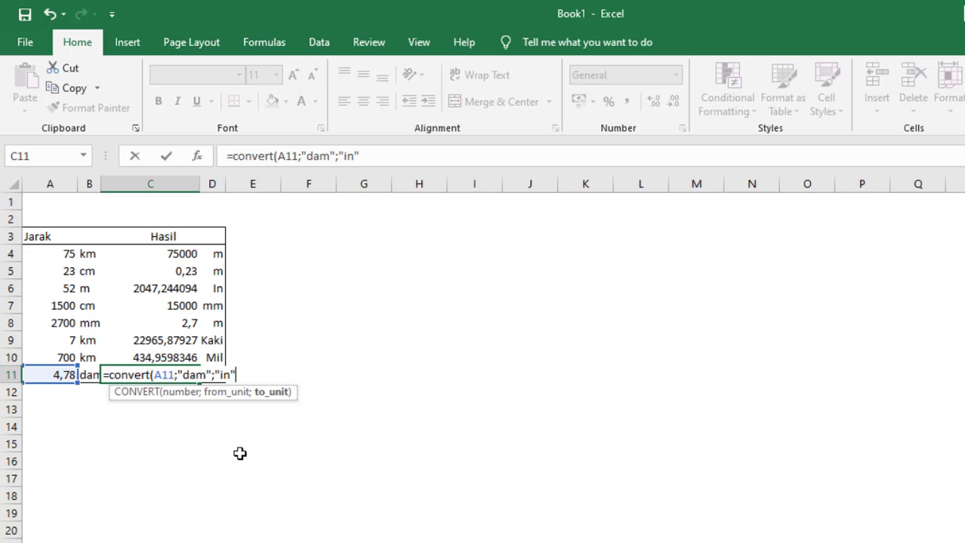
key("Return")
left_click(240, 455)
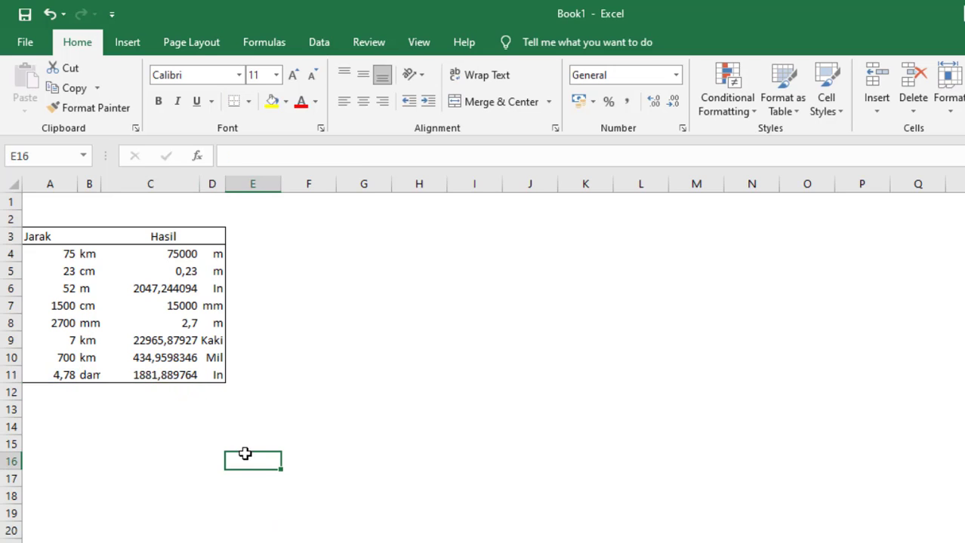
left_click(185, 373)
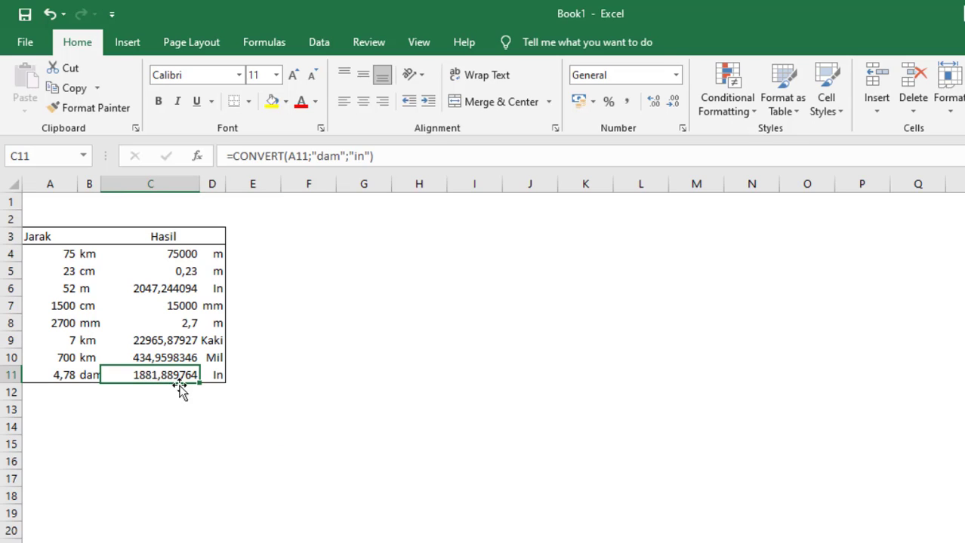
left_click(403, 379)
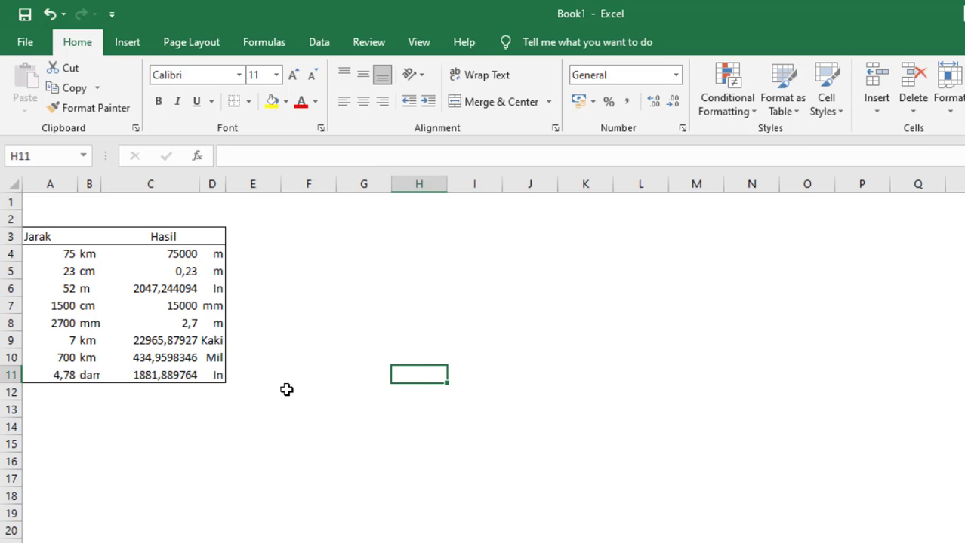